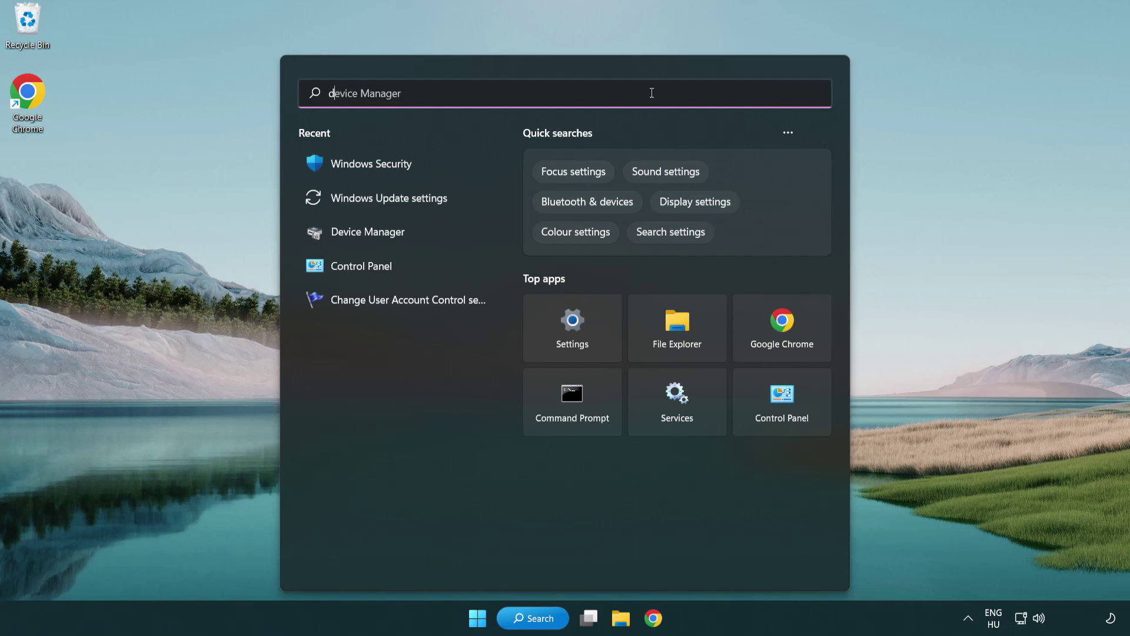
Search Windows for "device manager", open Device Manager and move its window toward the middle of the desktop
text(anager)
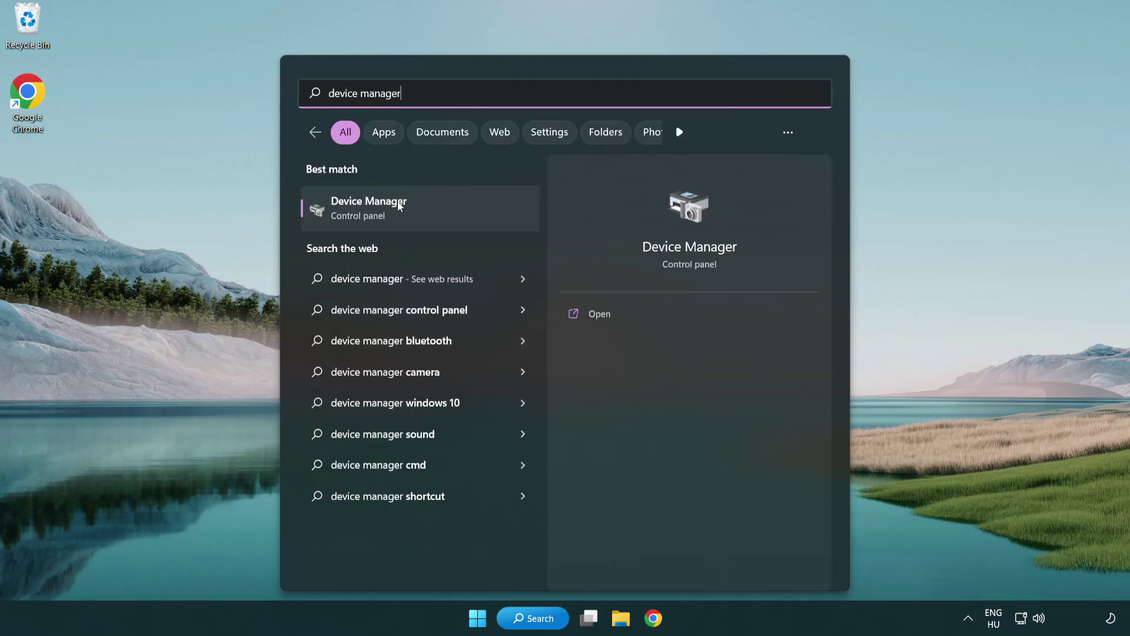
click(452, 214)
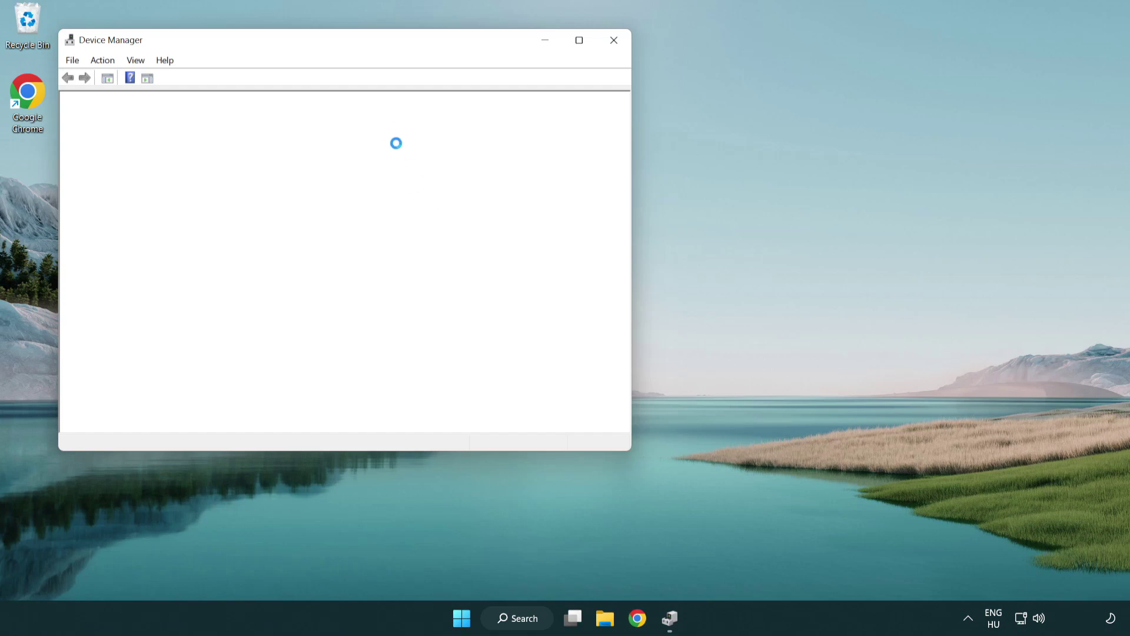
drag(309, 45, 497, 114)
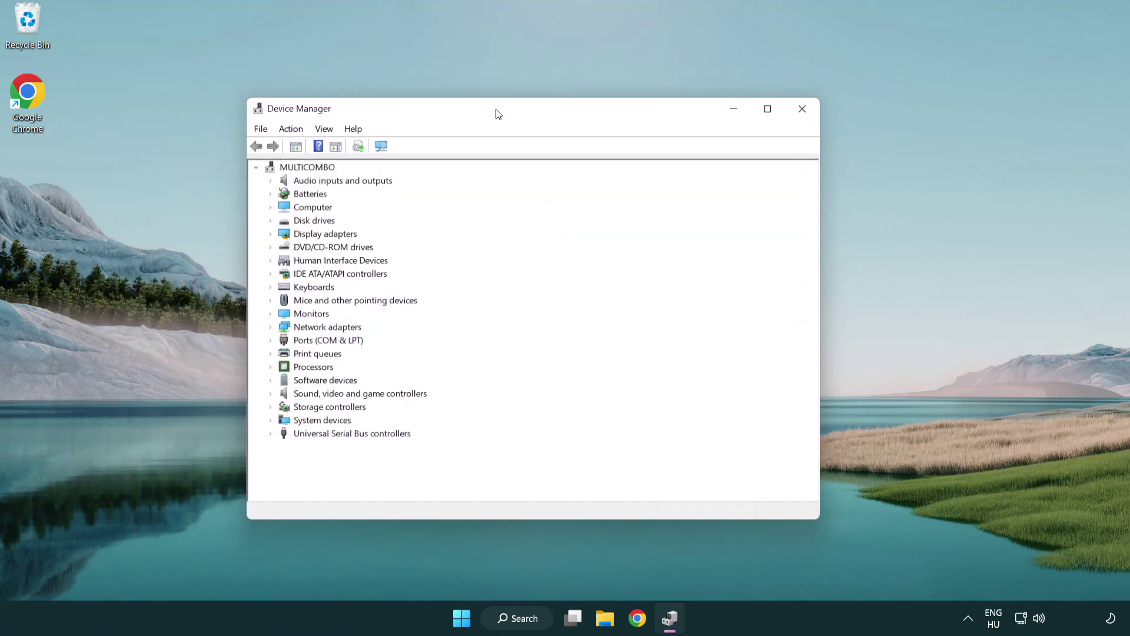
Update the driver of the VMware SVGA 3D display adapter by searching automatically for drivers, and close Device Manager
click(311, 237)
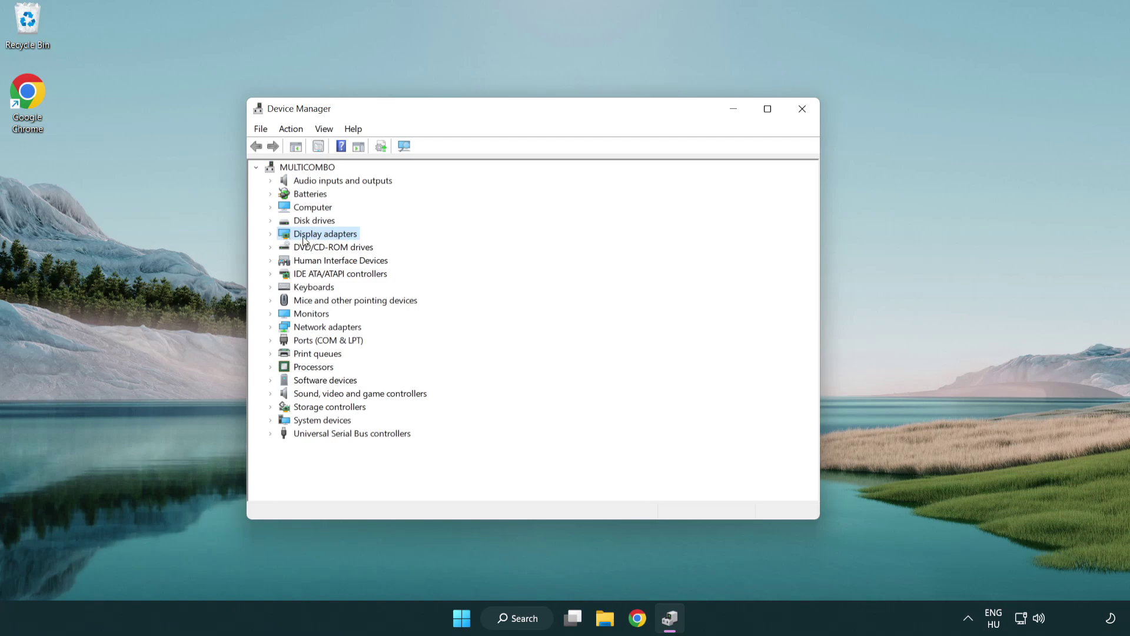
click(270, 234)
click(337, 250)
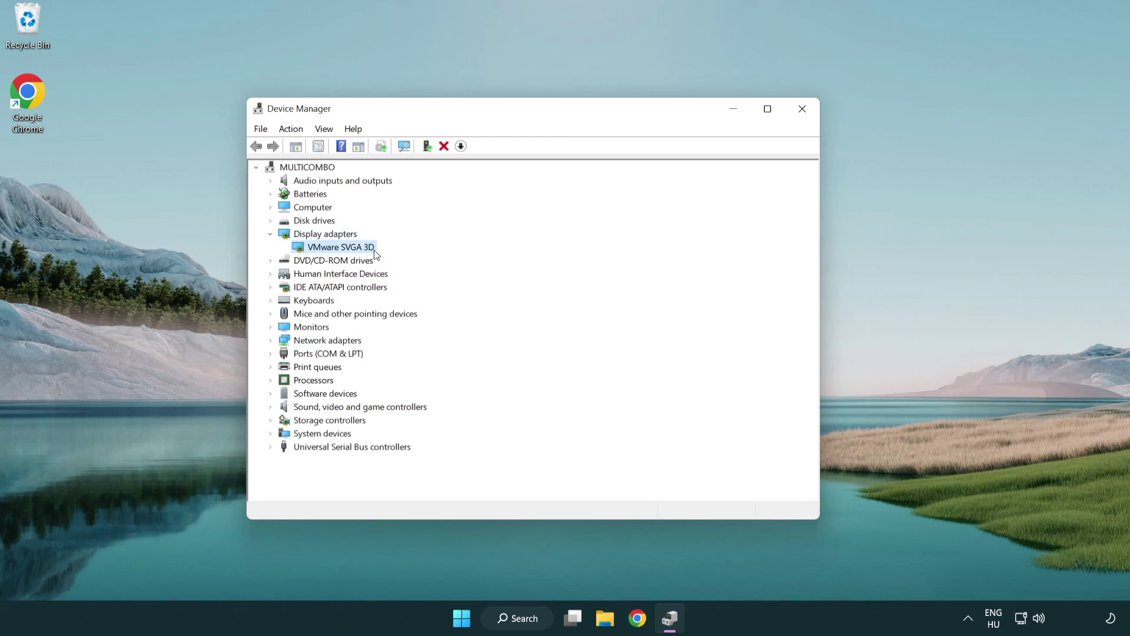
right_click(337, 250)
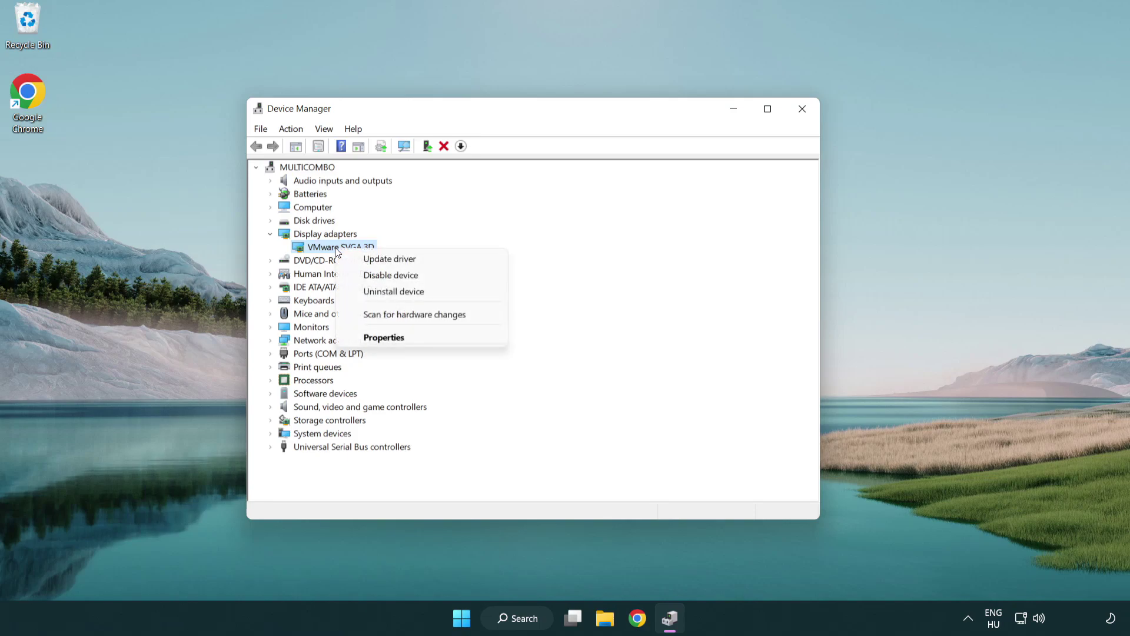
click(445, 259)
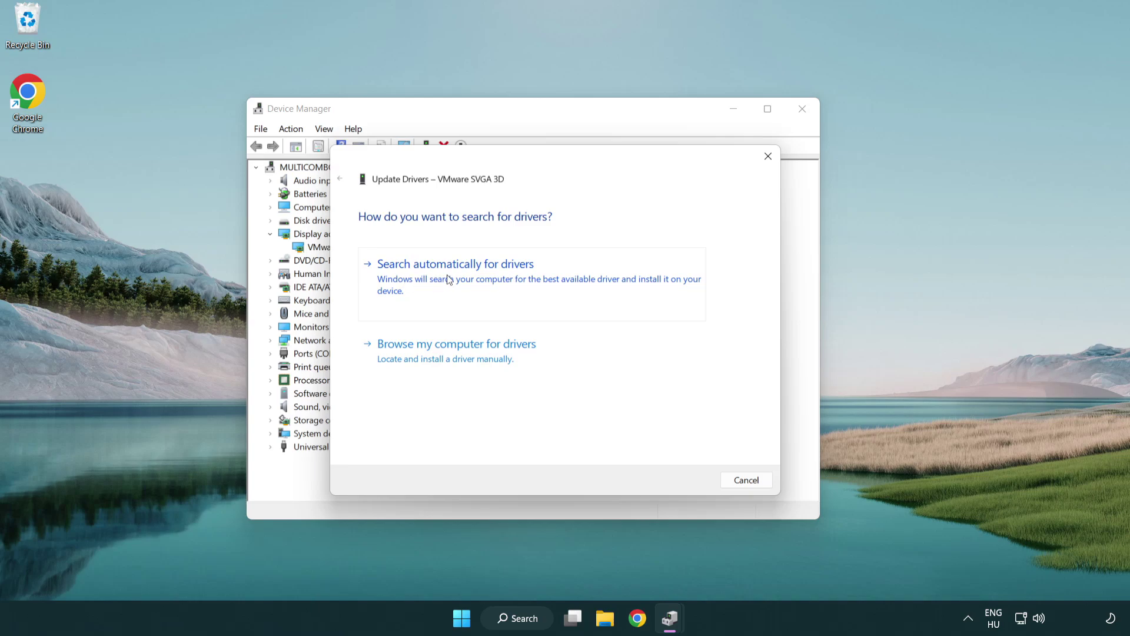
click(496, 274)
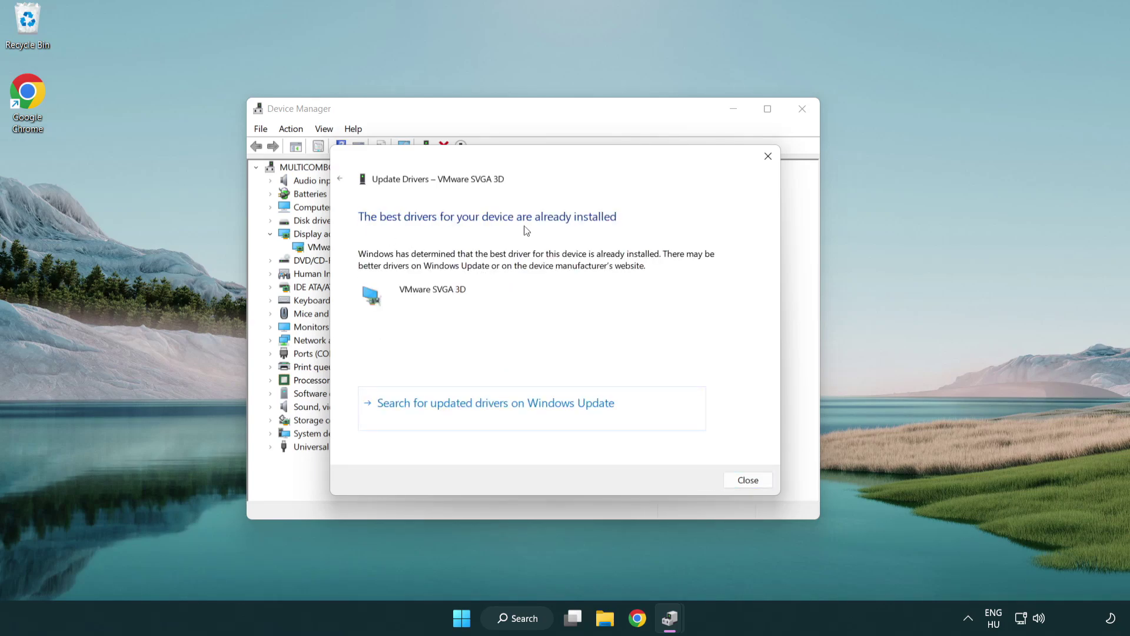
click(749, 481)
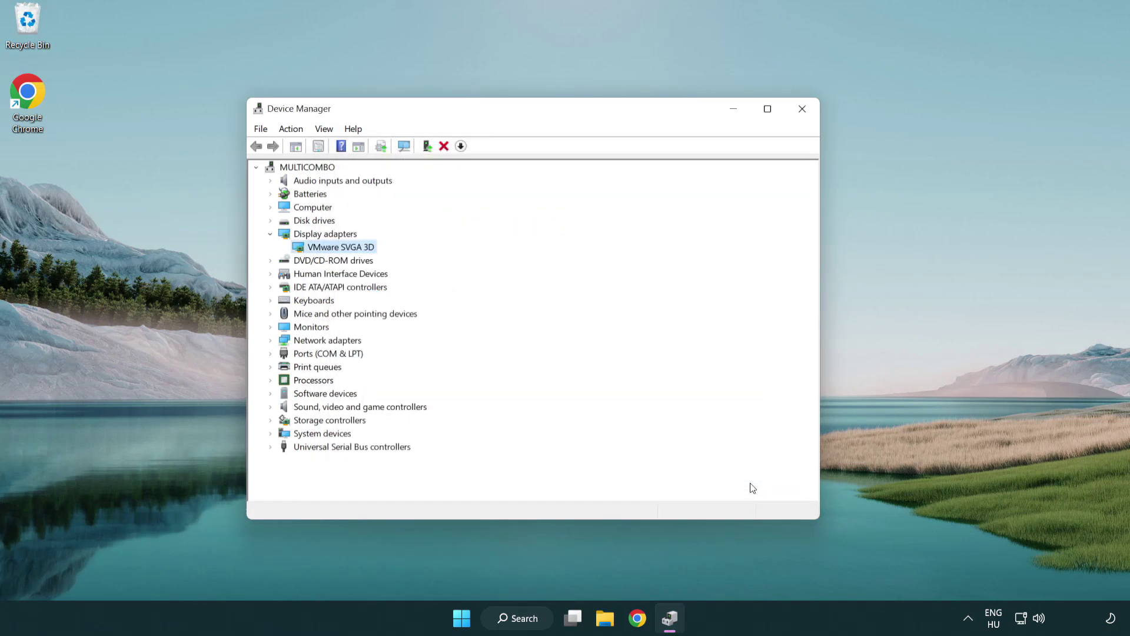
click(804, 110)
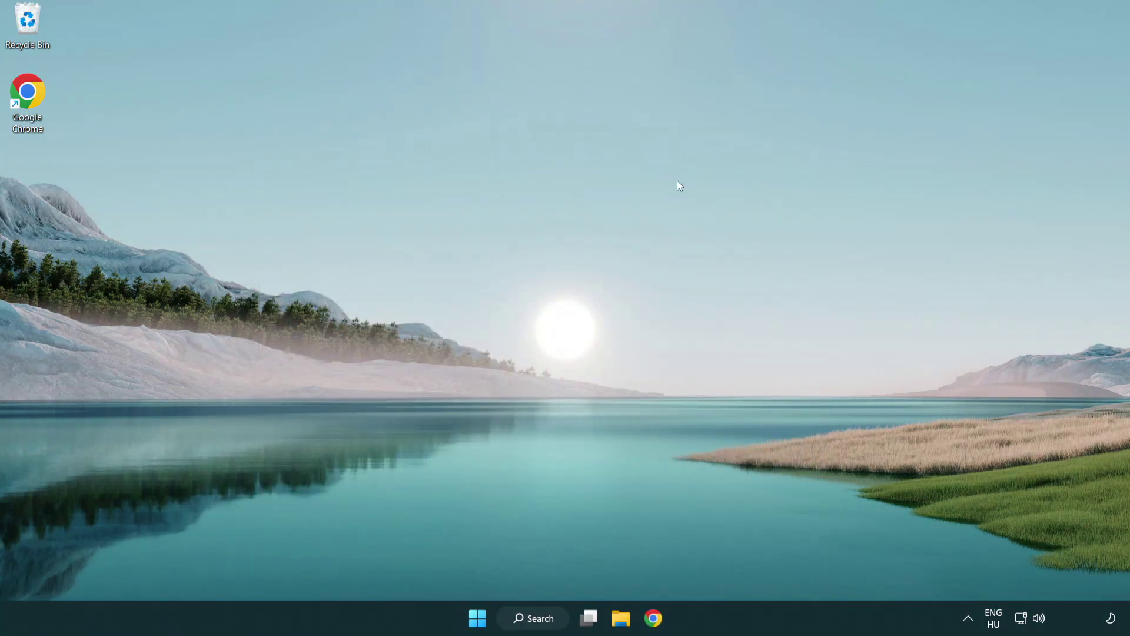
Search Windows for "update", check for updates in the Windows Update settings, and close Settings
click(542, 616)
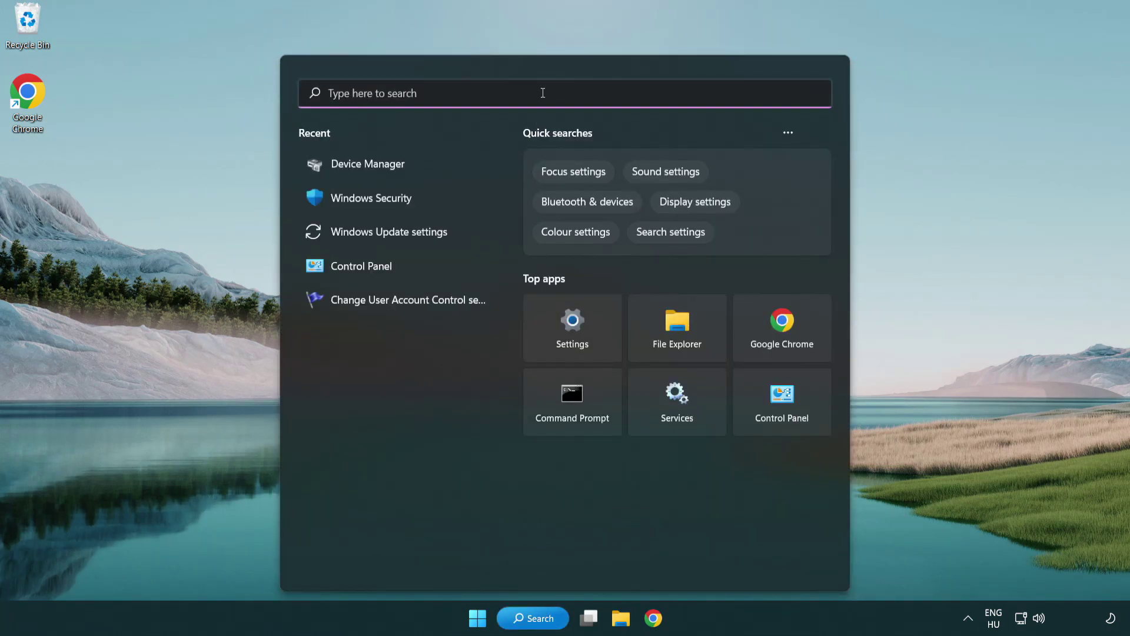
text(update)
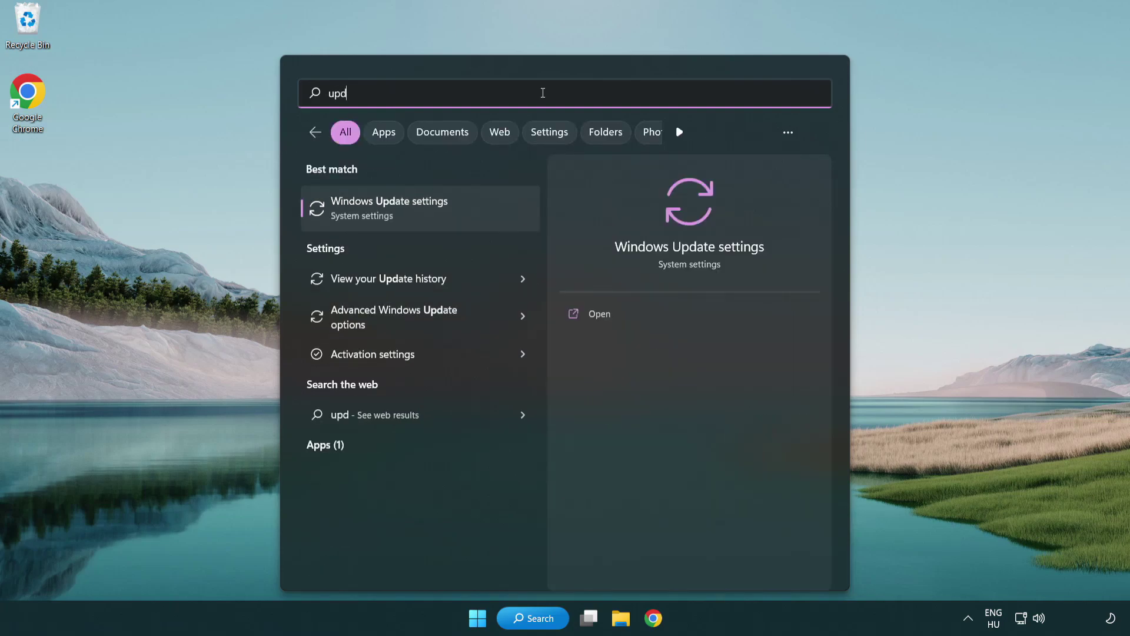
click(440, 212)
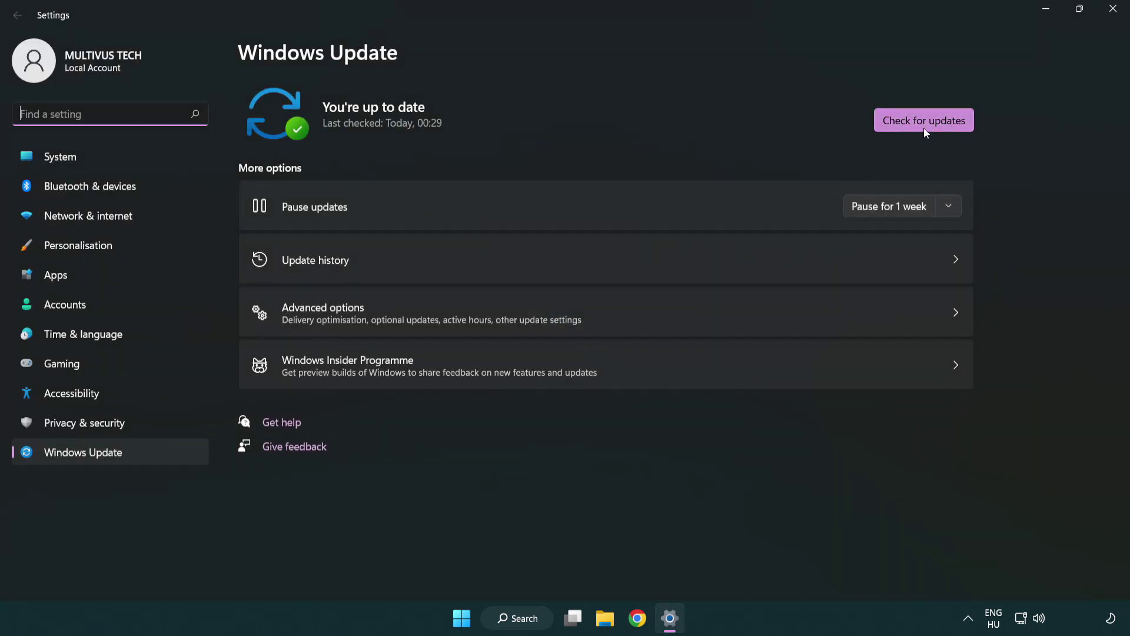
click(944, 128)
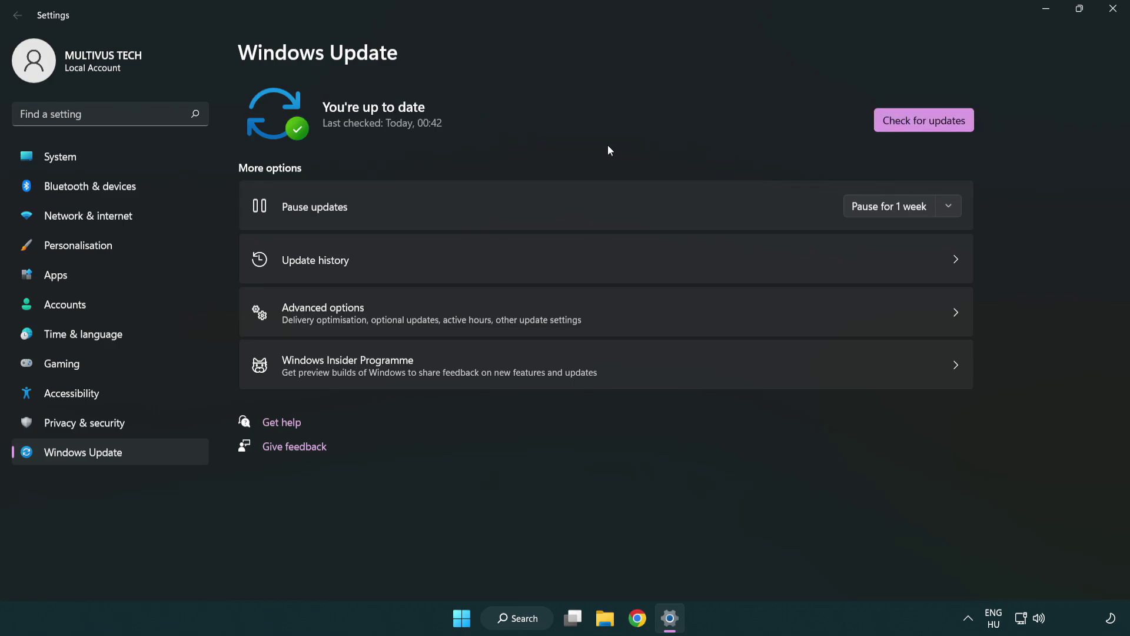
click(1109, 17)
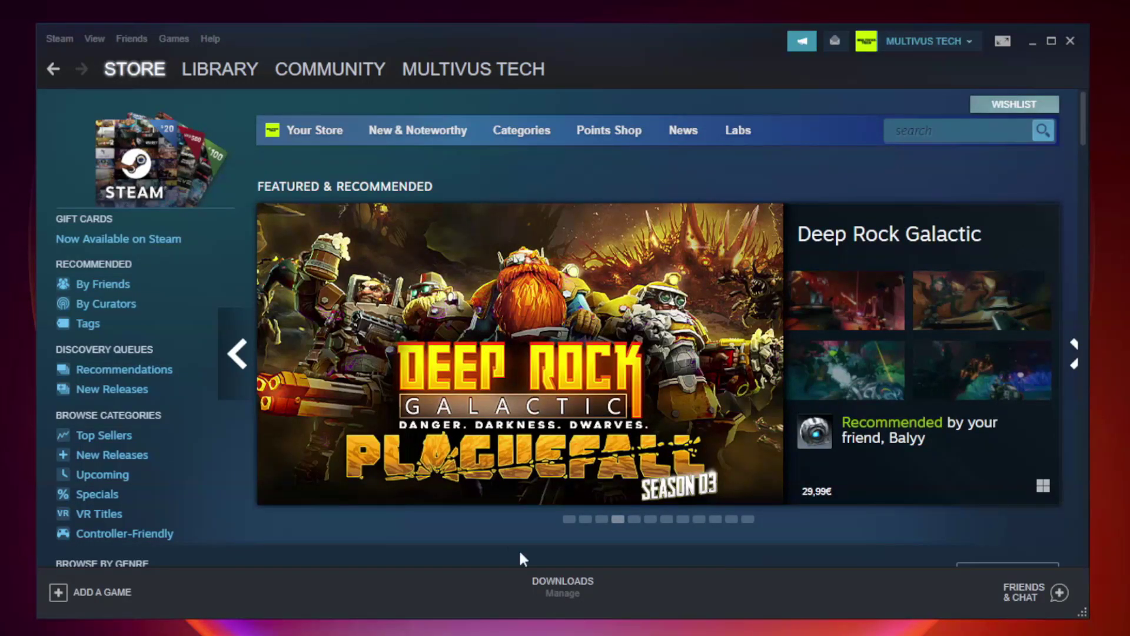
Switch to Steam and verify the integrity of the local files of YOUR NOT WORKING GAME in the library's favorites
mouse_move(239, 84)
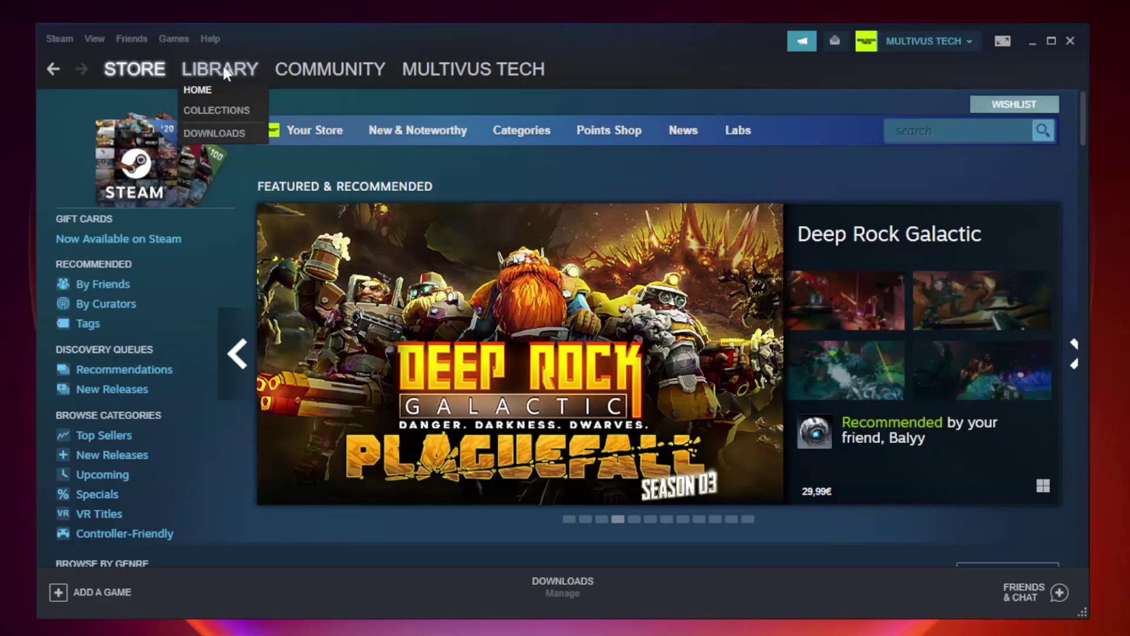
click(228, 74)
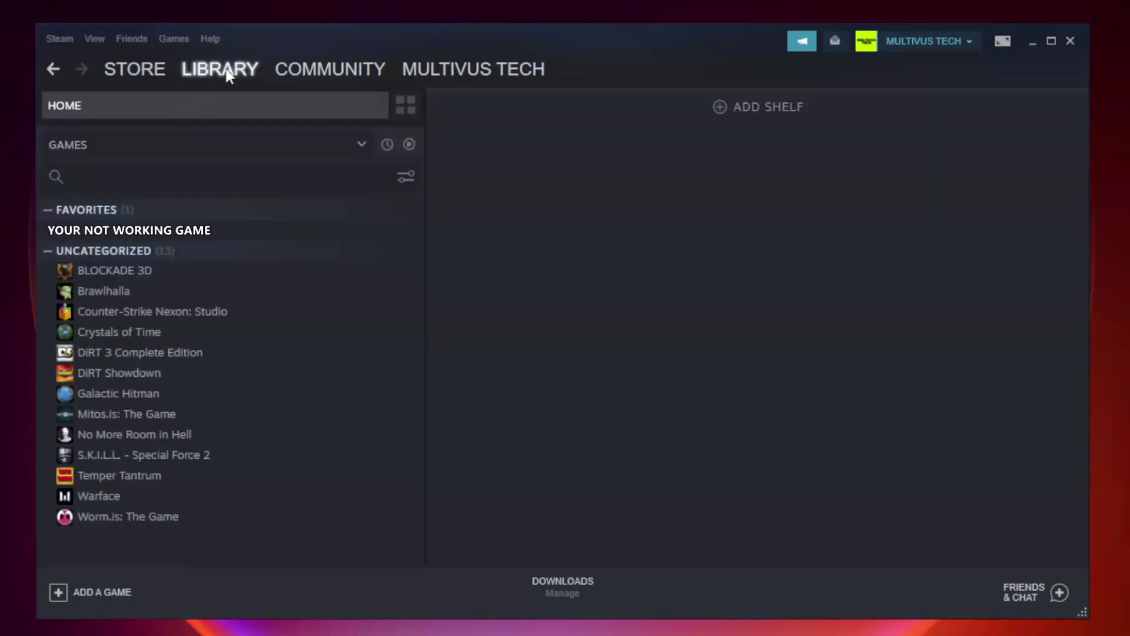
click(243, 230)
right_click(243, 230)
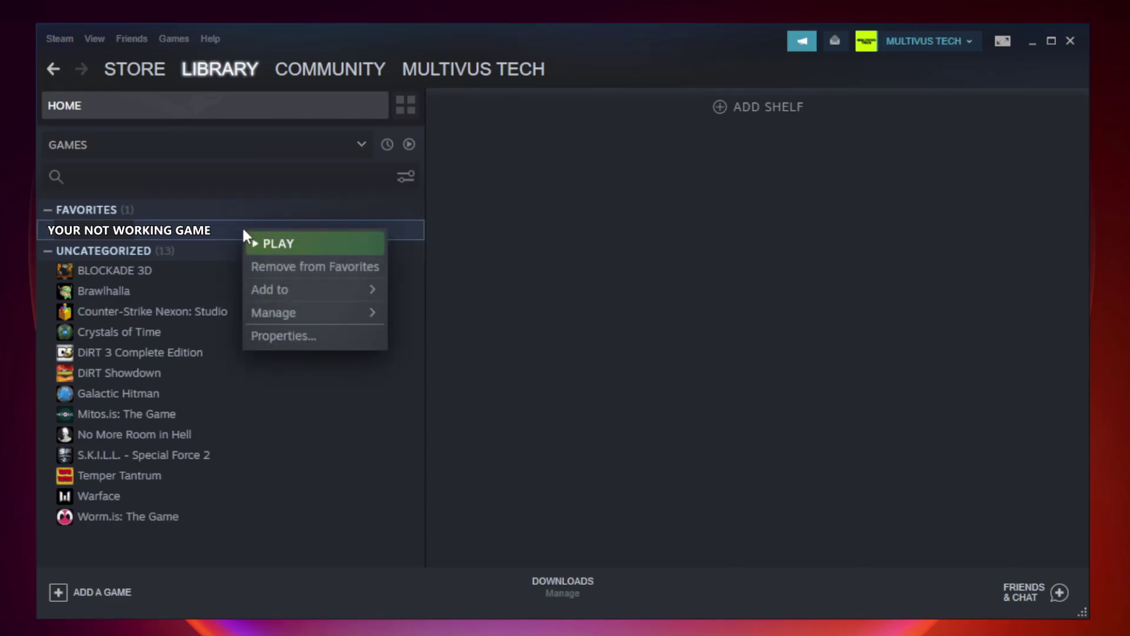
click(311, 334)
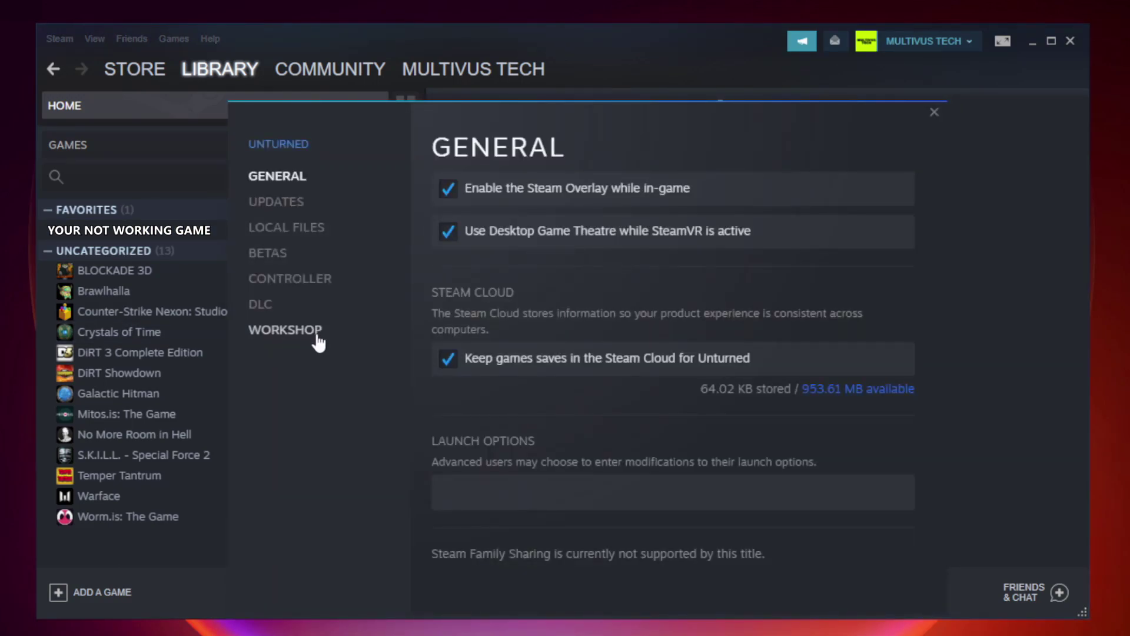
click(301, 233)
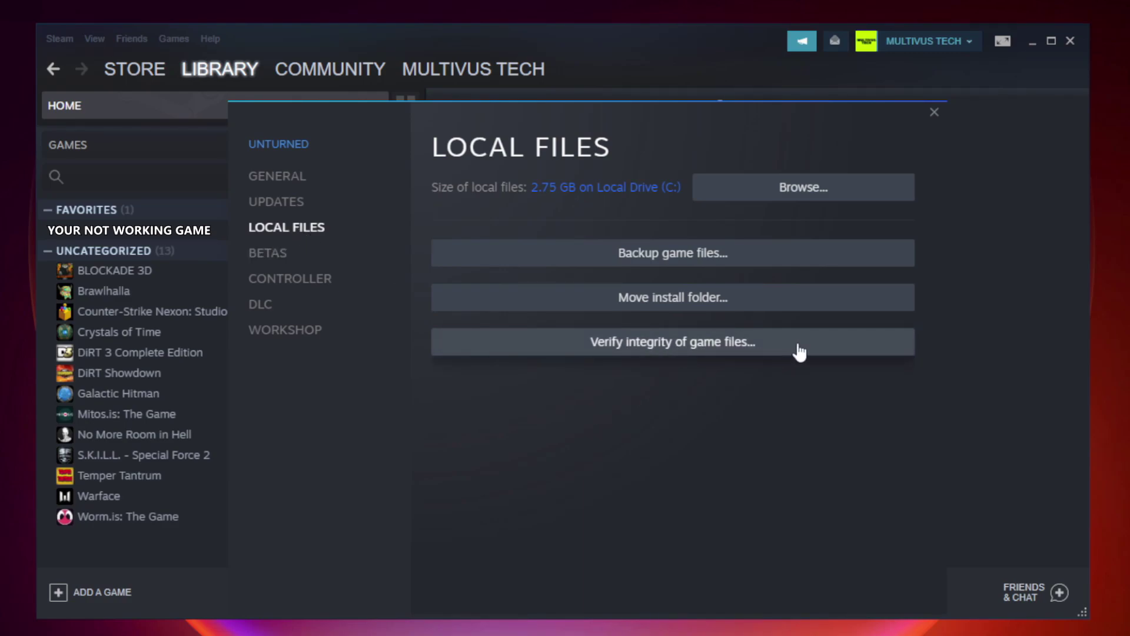
click(685, 347)
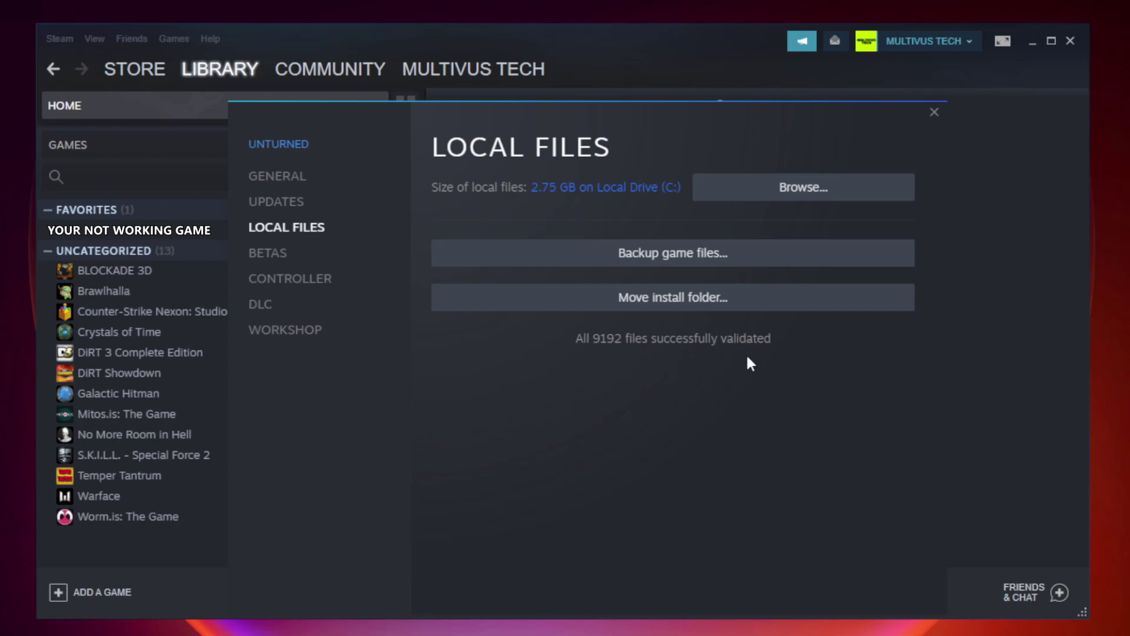
Browse to the game's install folder, open the properties of the YOUR NOT WORKING GAME shortcut and move the dialog fully into view
click(808, 204)
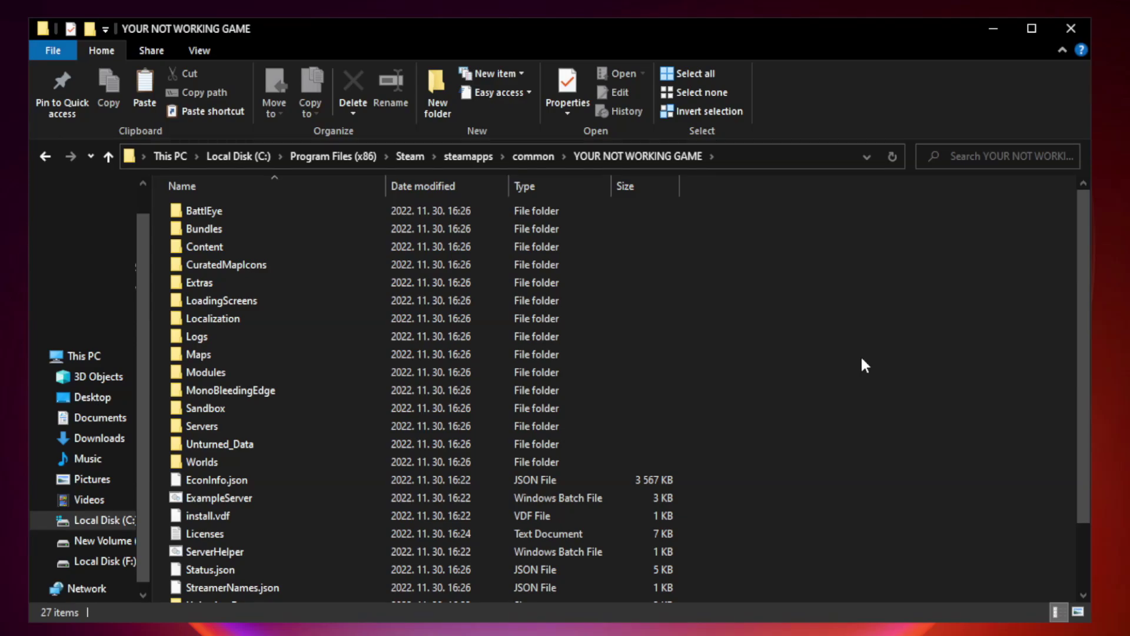
drag(1085, 309, 1086, 405)
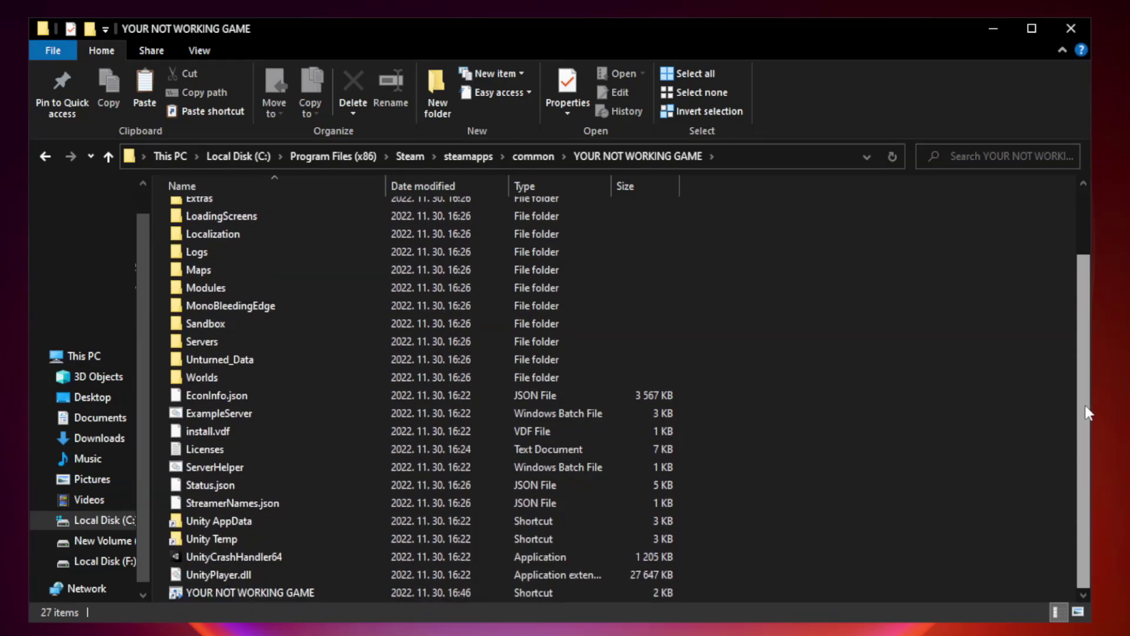
click(391, 594)
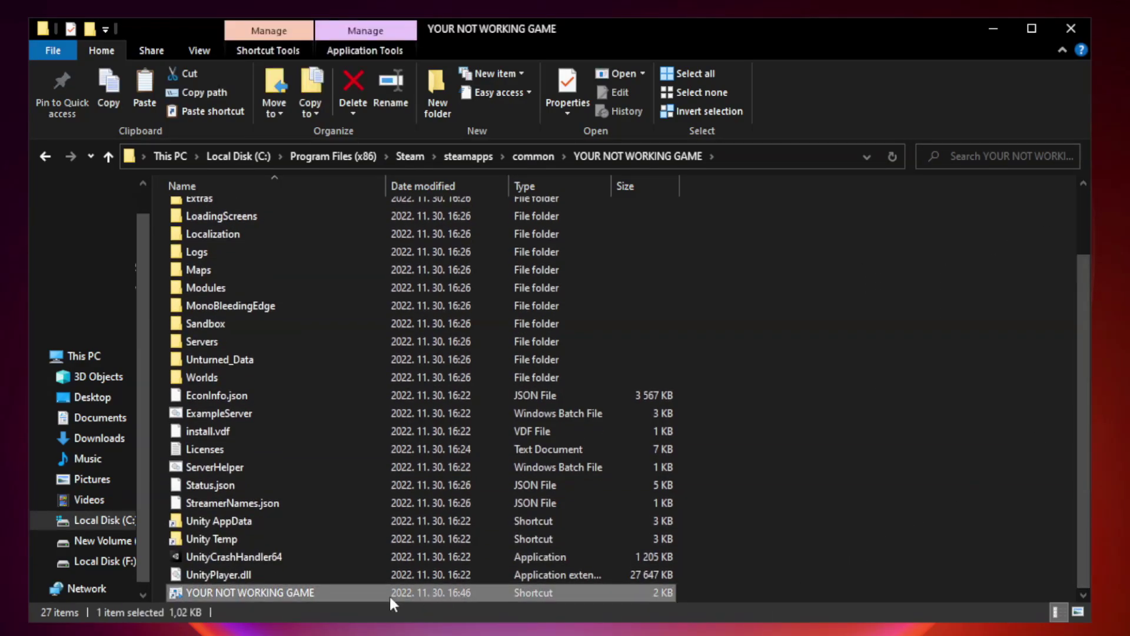
right_click(384, 595)
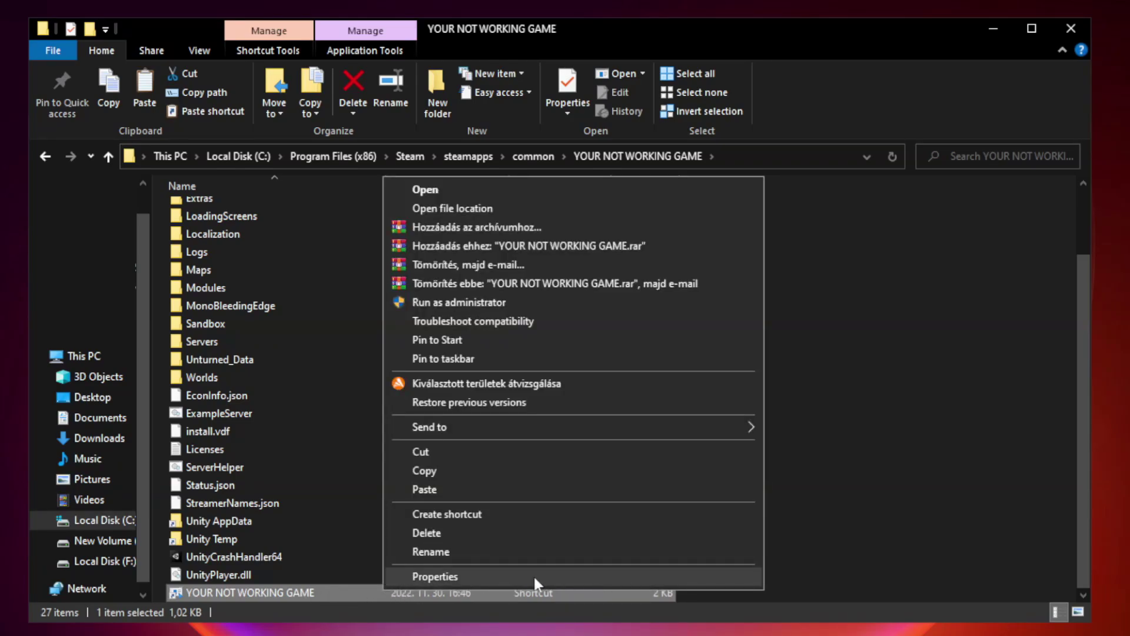
click(569, 575)
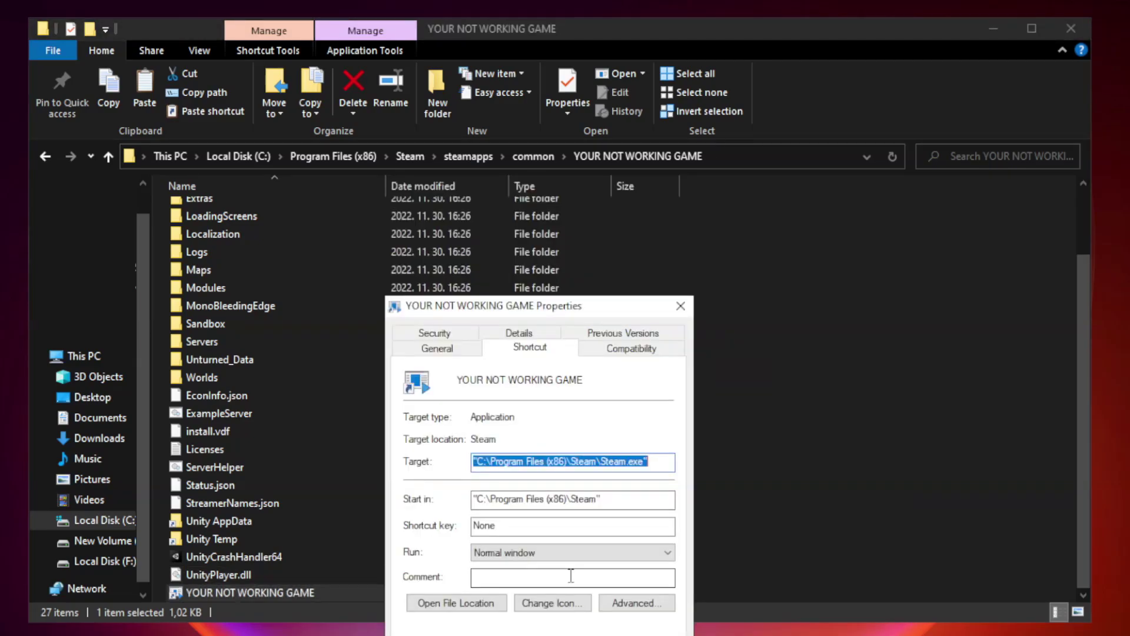
drag(562, 312, 561, 128)
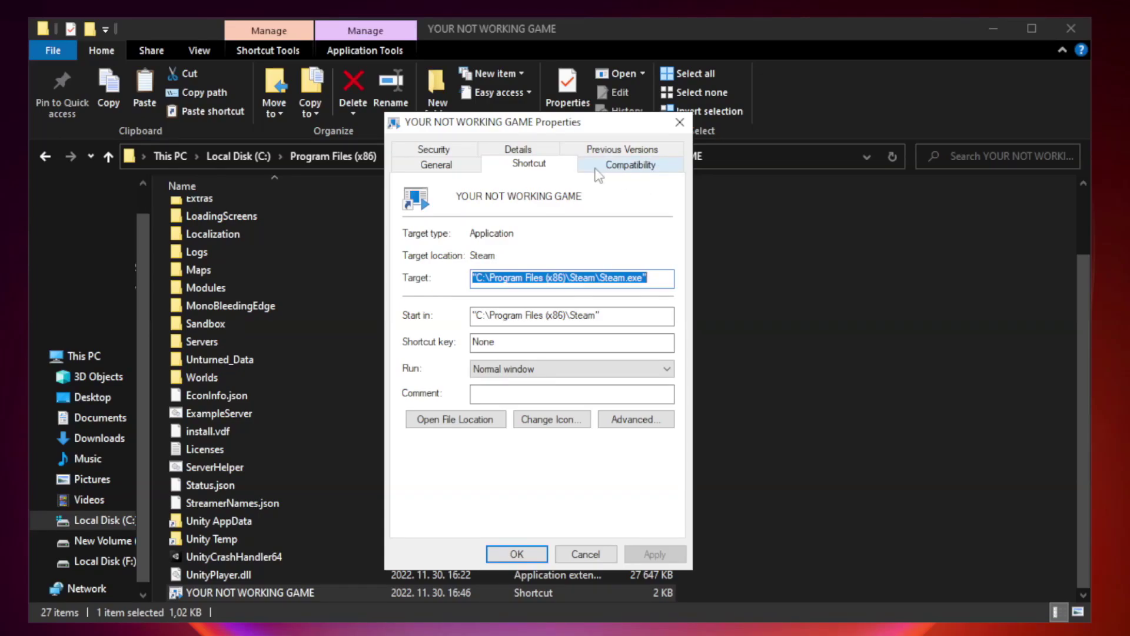
Set the shortcut to Windows 8 compatibility mode with fullscreen optimizations disabled and run as administrator, apply it, and close the folder
click(626, 167)
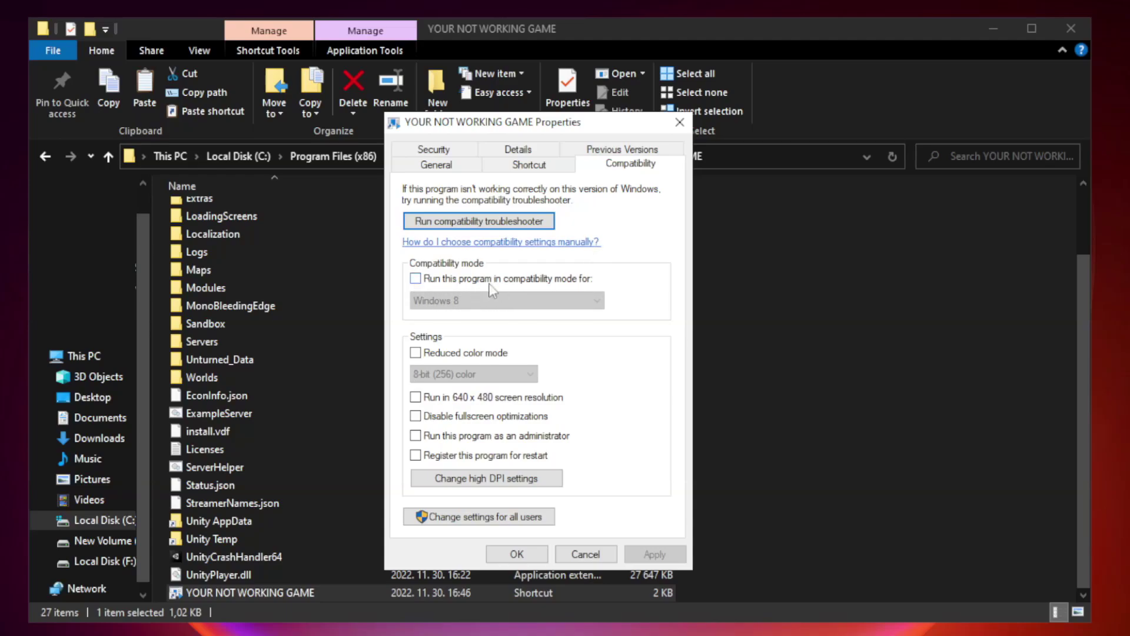
click(448, 279)
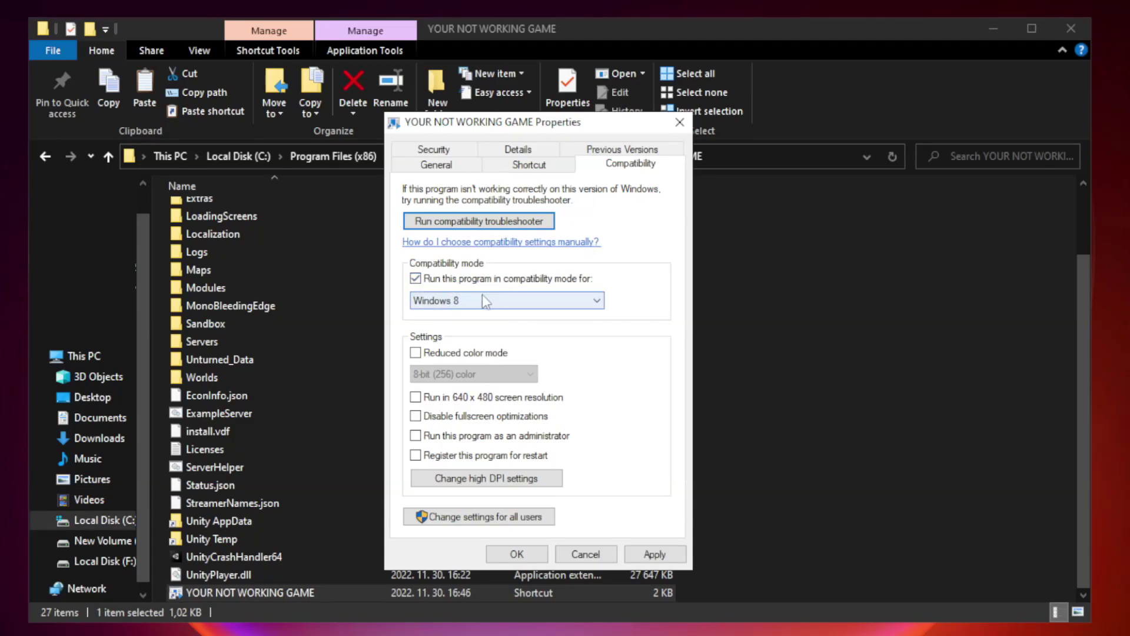
click(505, 301)
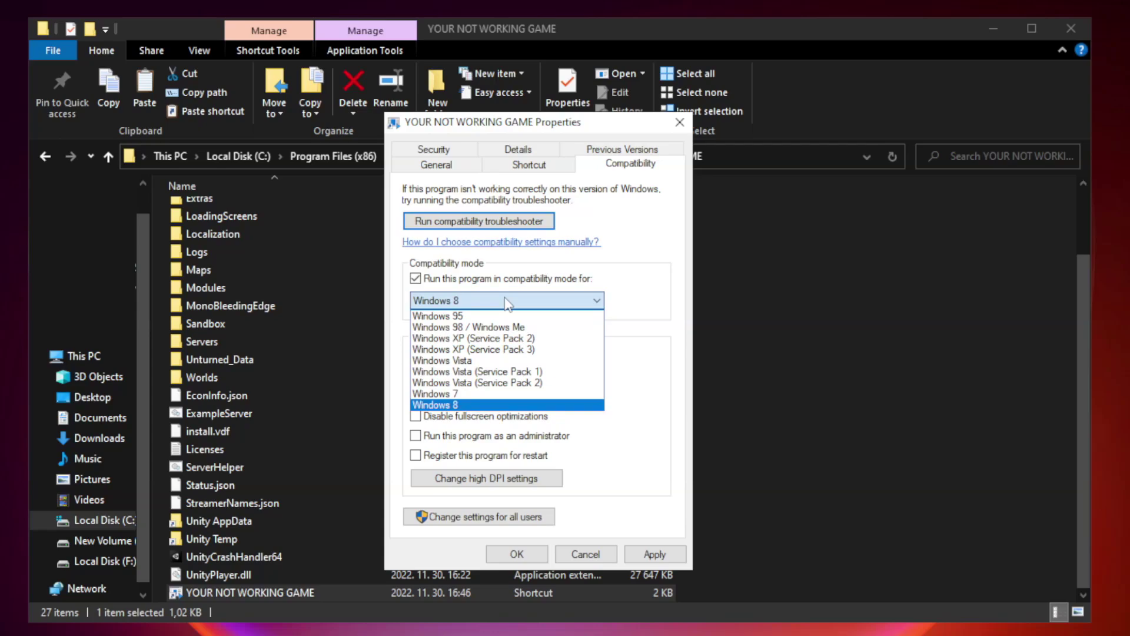
click(478, 405)
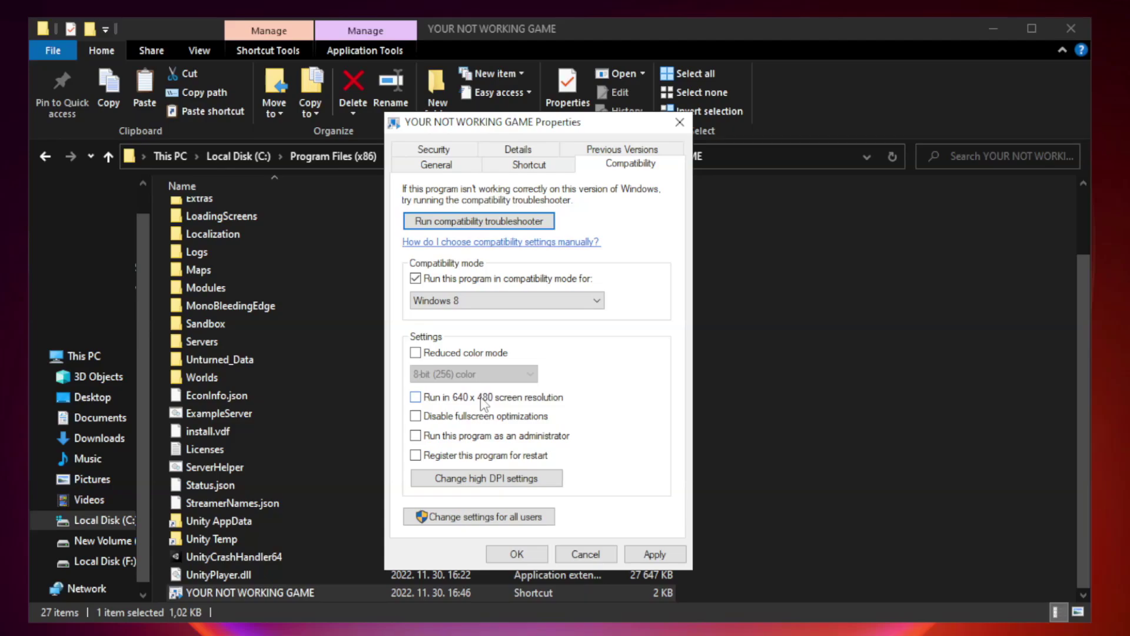
click(443, 420)
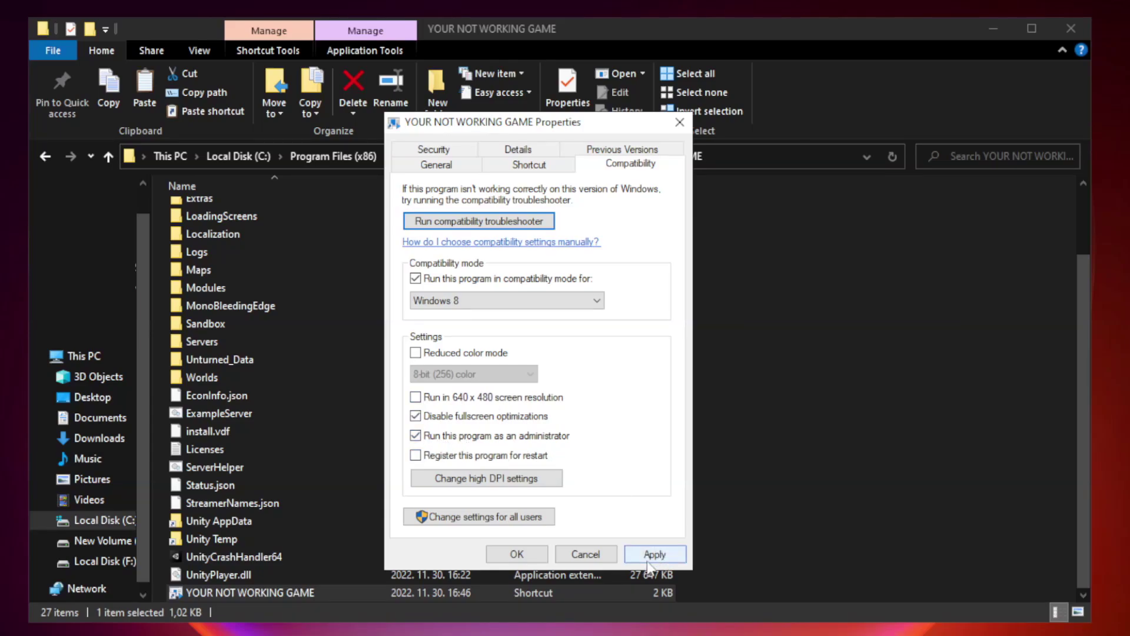
click(653, 556)
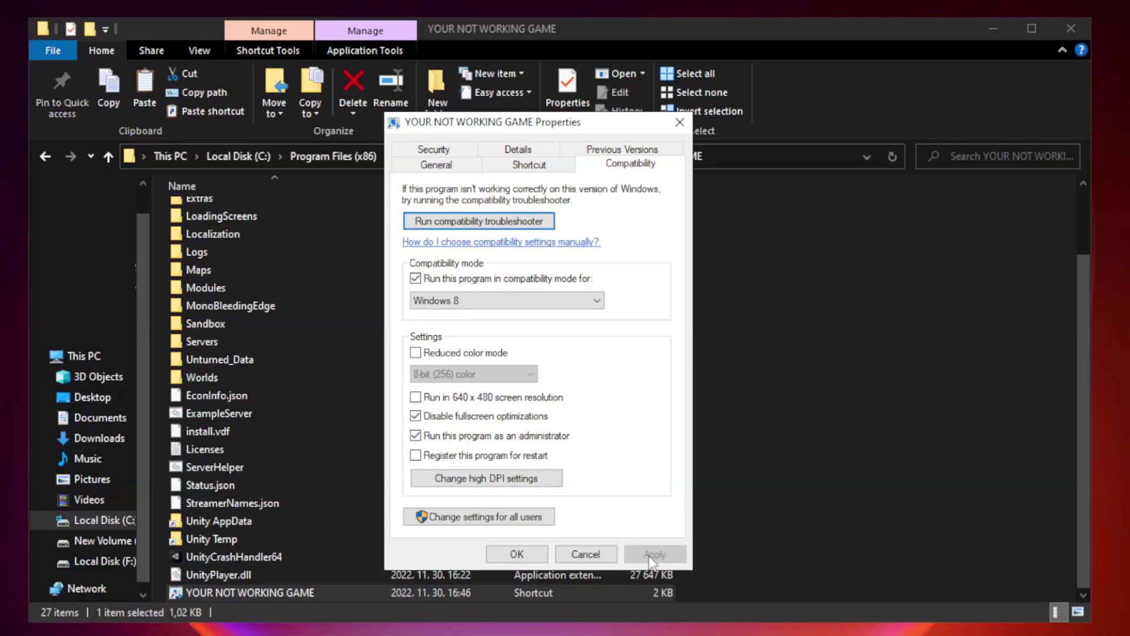
click(516, 554)
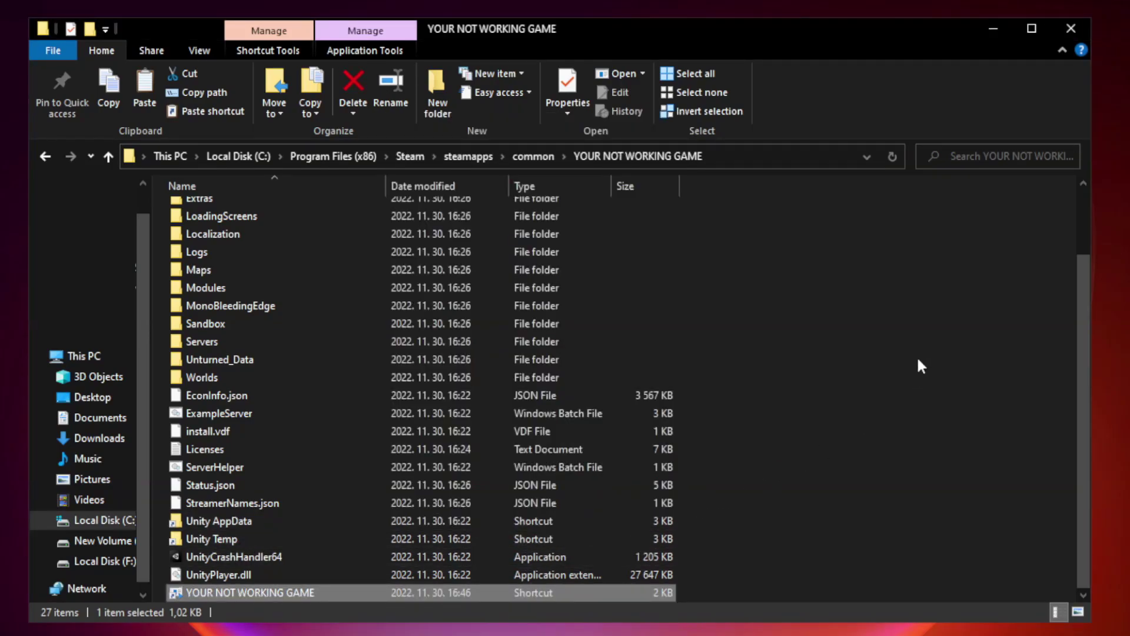
click(1071, 29)
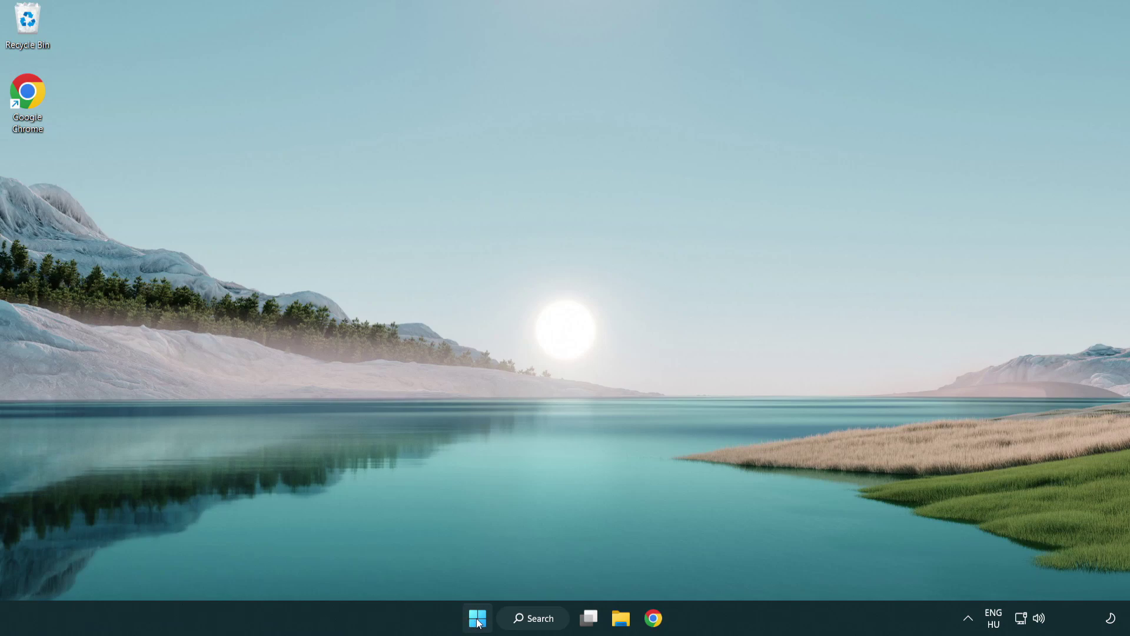
Open the startup apps list in Task Manager and disable Terminal and Phone Link
right_click(478, 622)
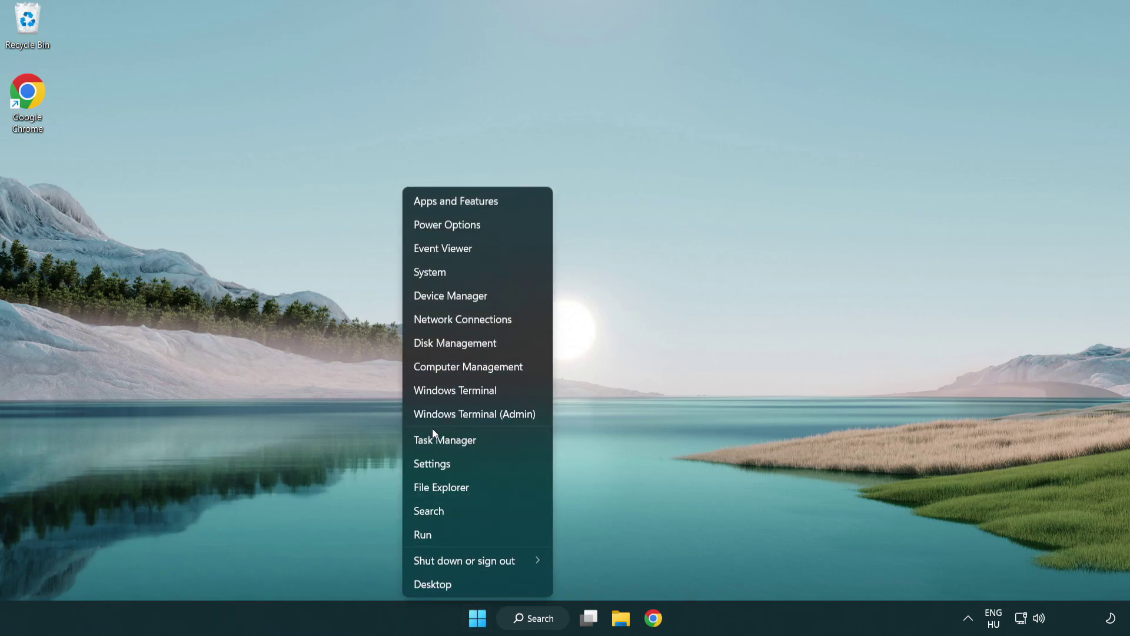
click(500, 442)
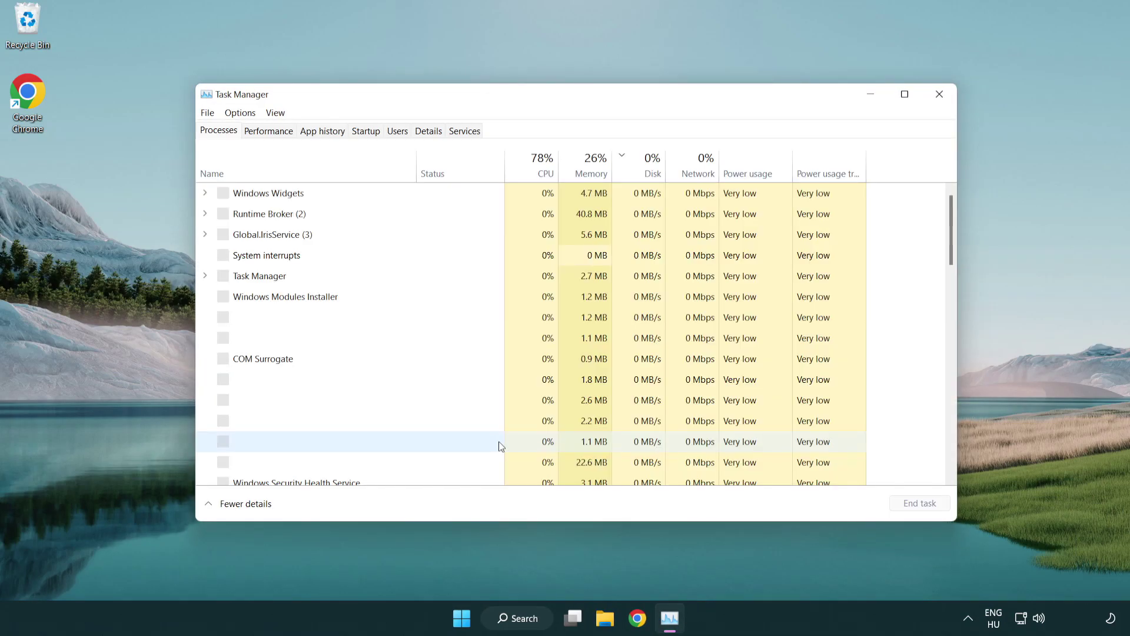
click(366, 131)
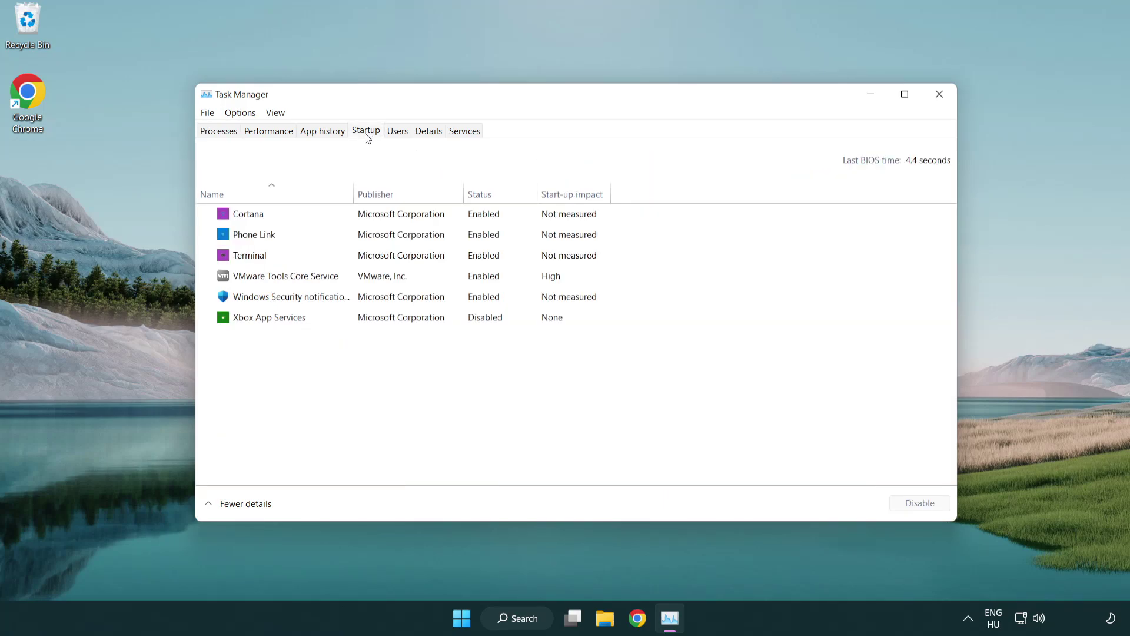
click(370, 256)
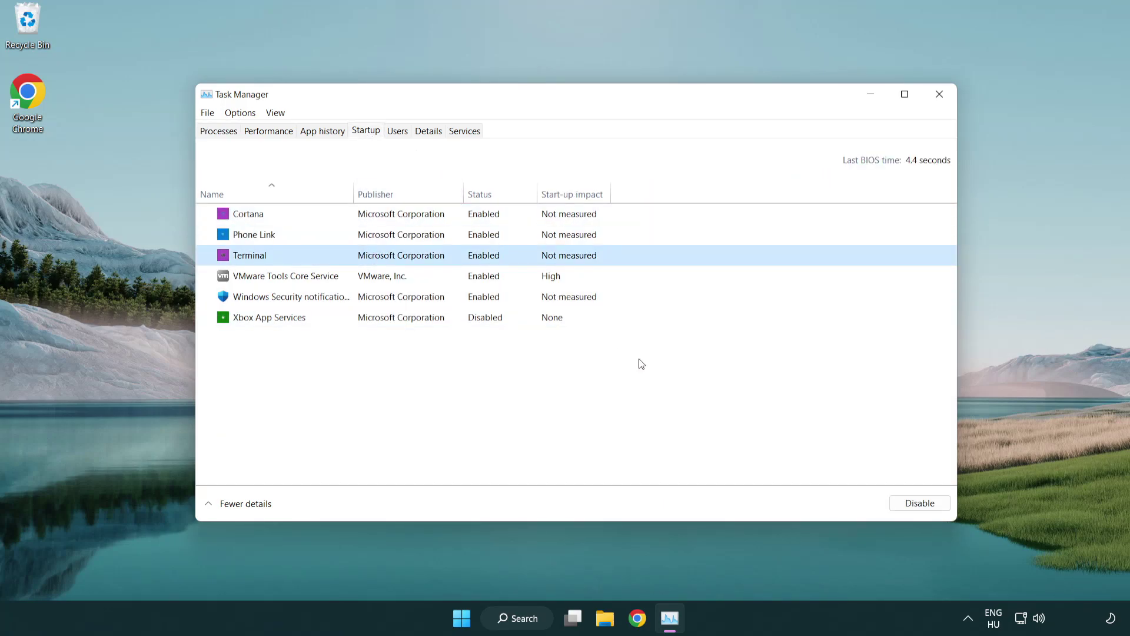
click(899, 503)
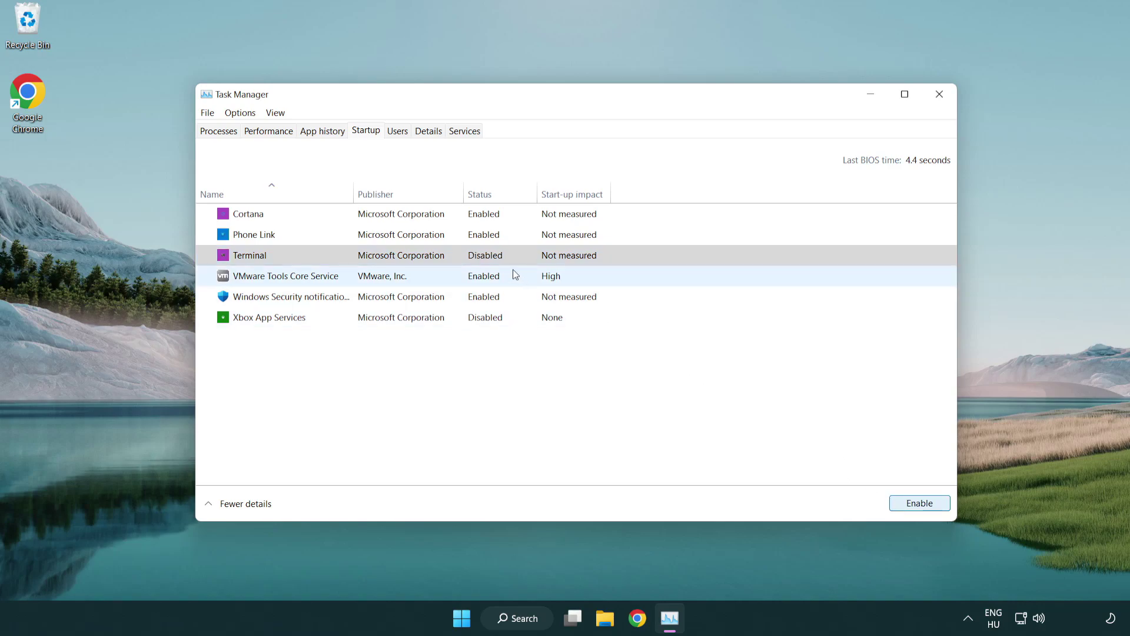
click(472, 239)
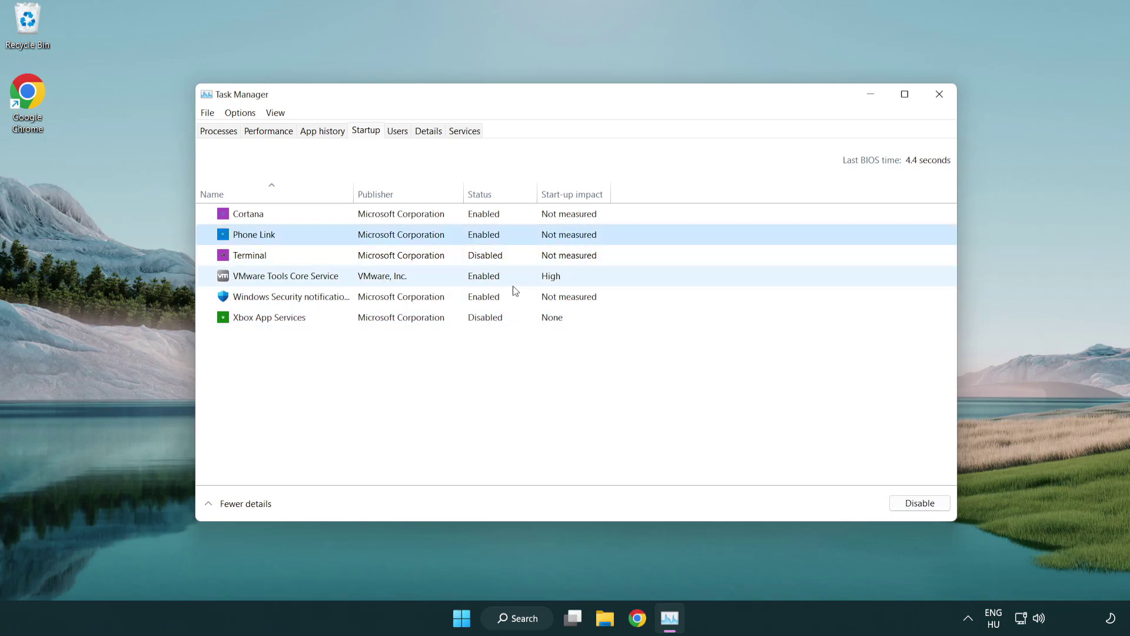
click(918, 504)
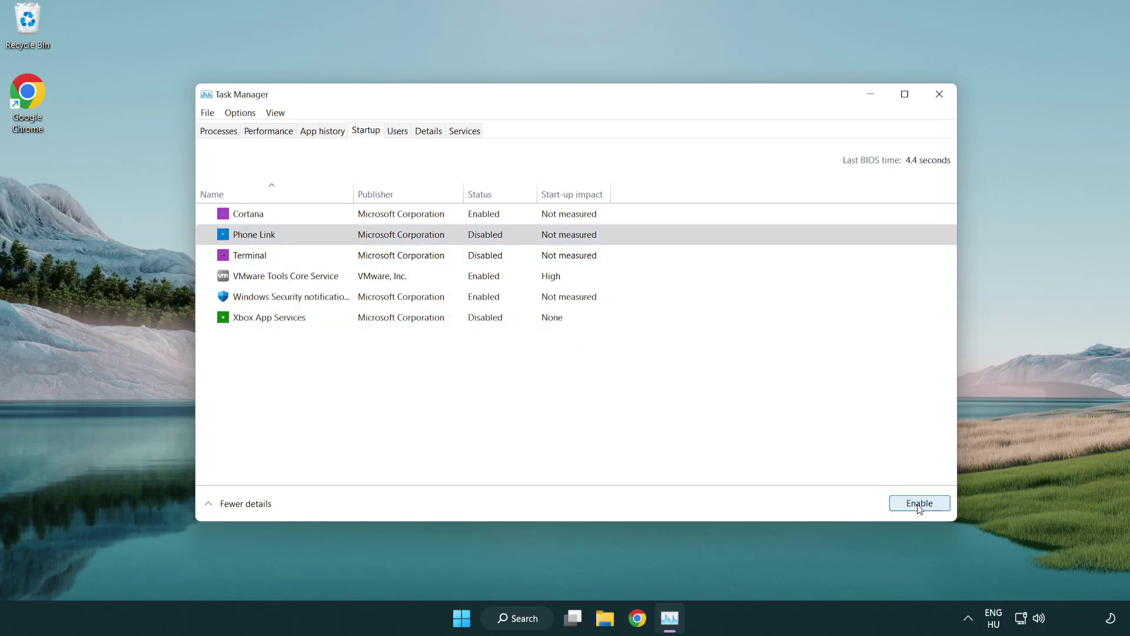
Disable Cortana and the Windows Security notification entry at startup, and close Task Manager
click(404, 222)
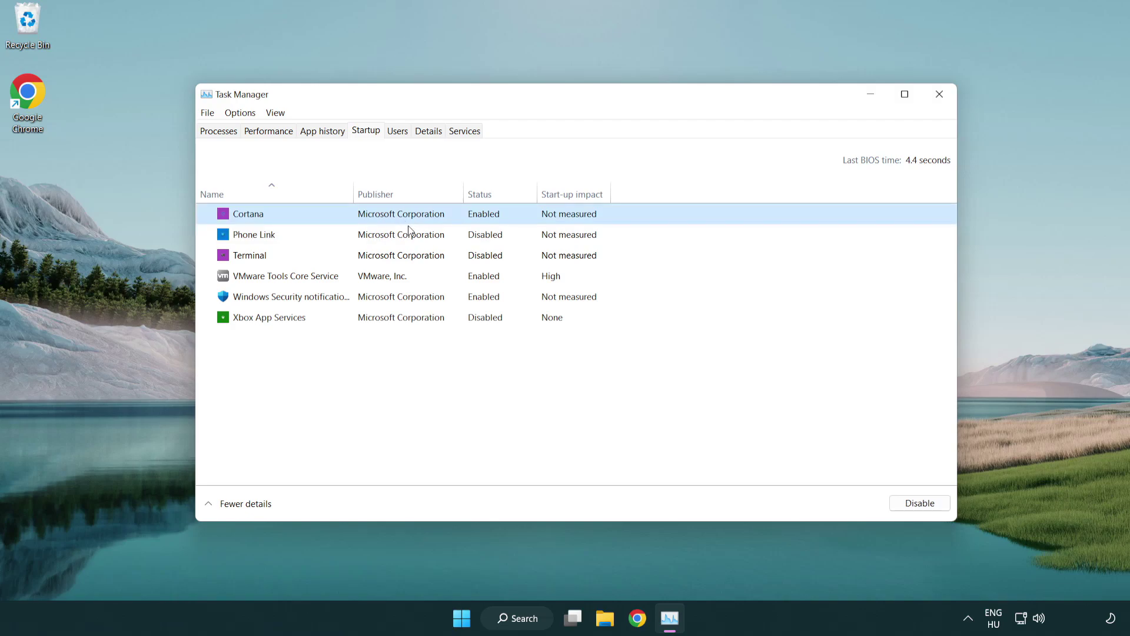
click(918, 504)
click(538, 305)
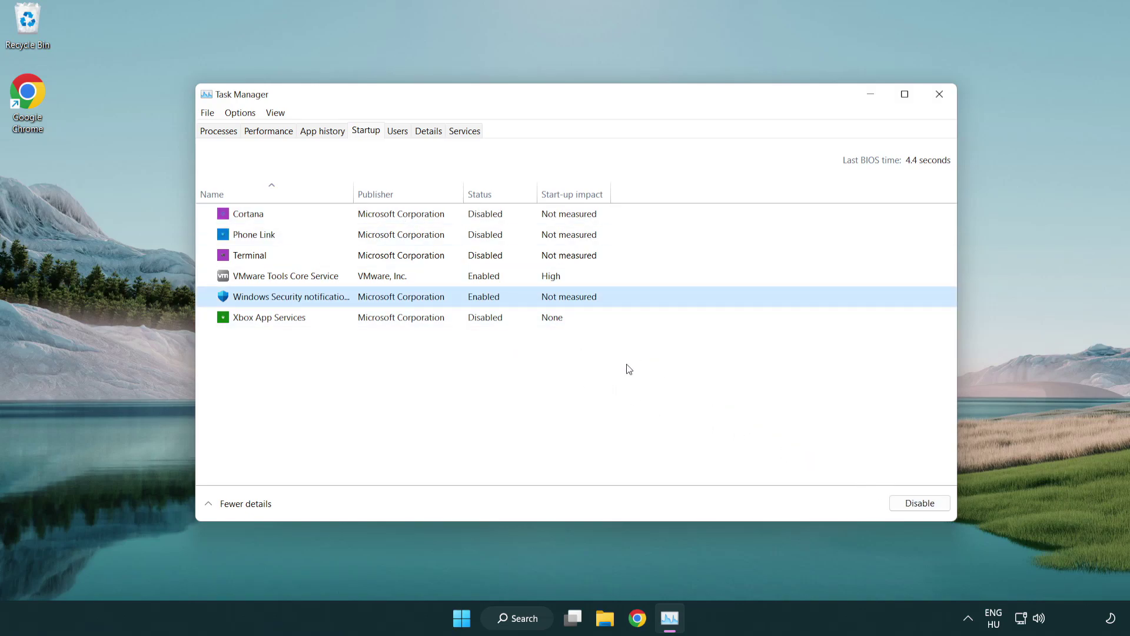
click(892, 502)
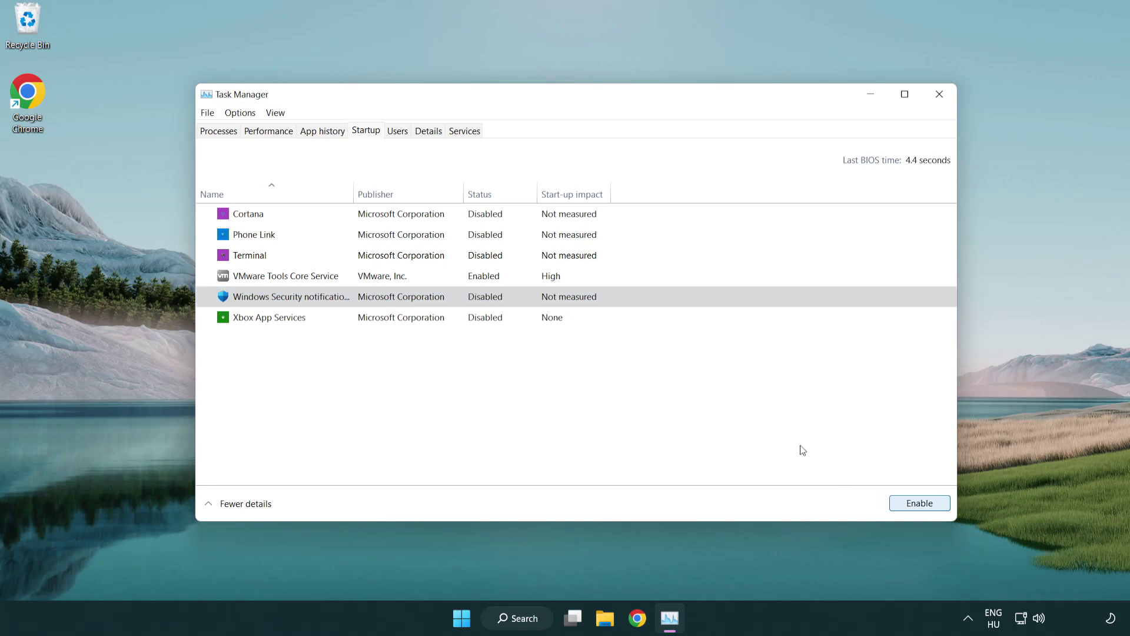
click(942, 102)
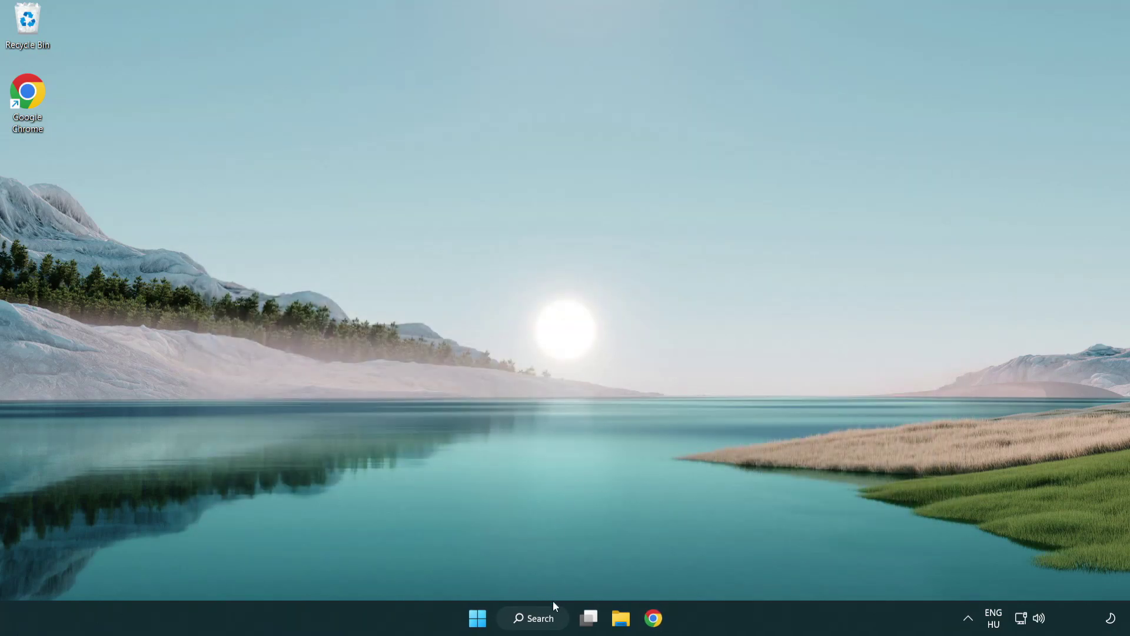
Search Windows for "cmd", run Command Prompt as administrator and move its window to the middle of the desktop
click(527, 618)
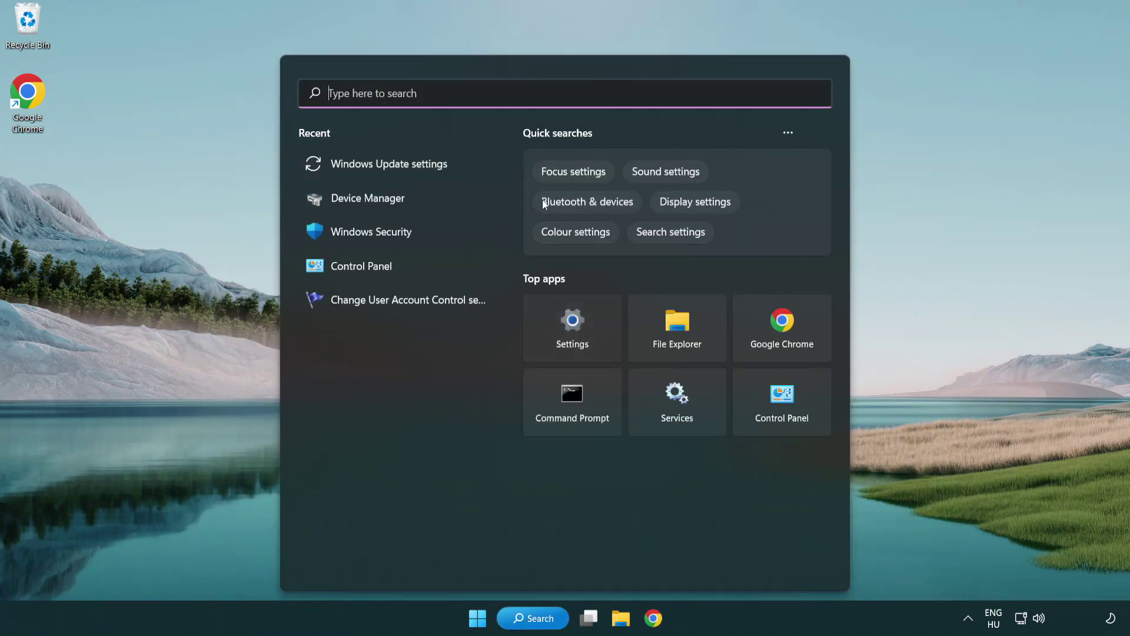
text(cm)
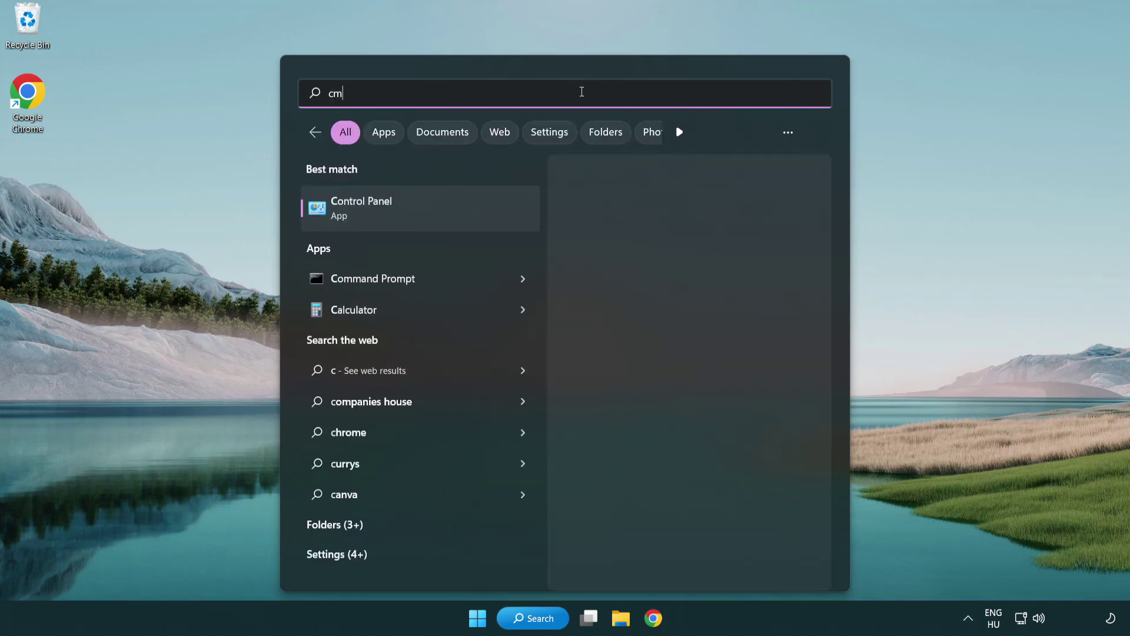
text(d)
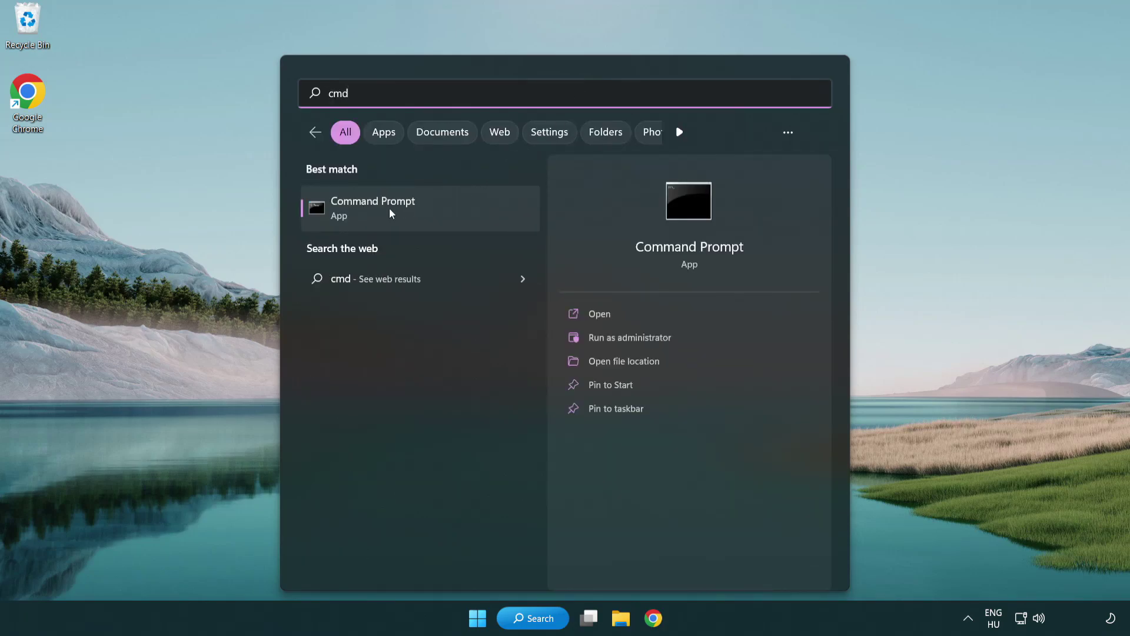
right_click(434, 216)
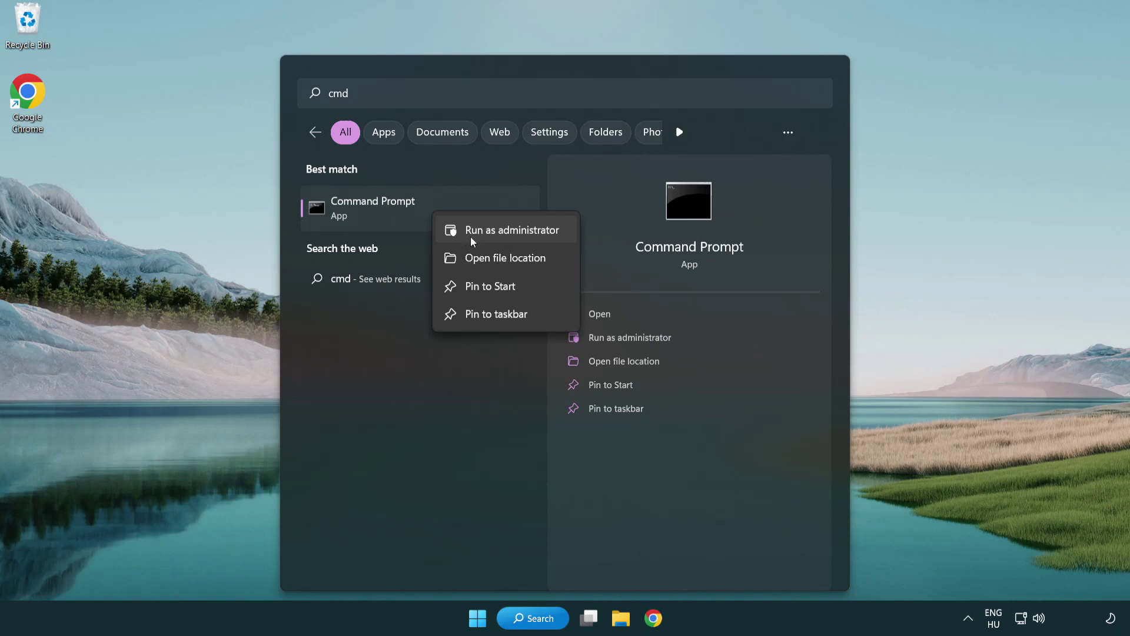
click(511, 231)
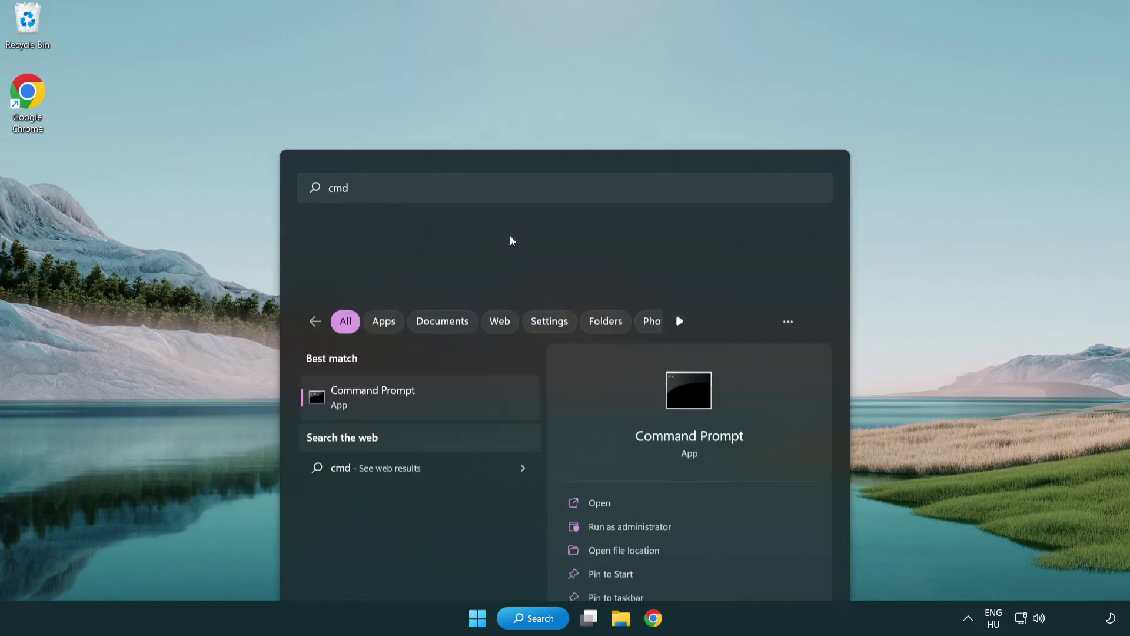
drag(403, 66, 569, 115)
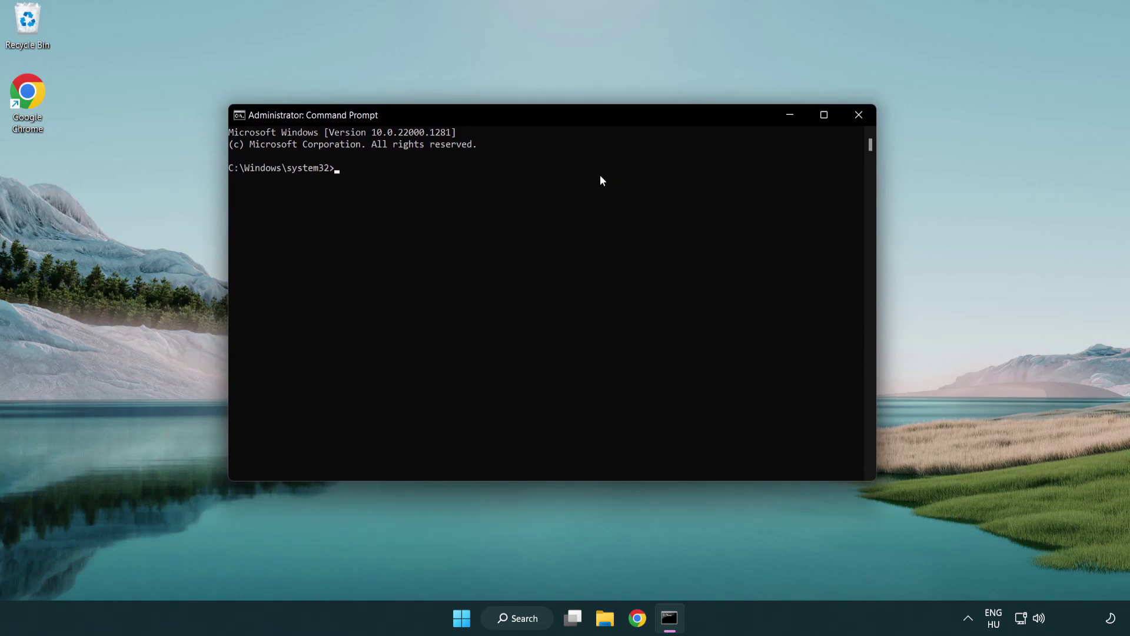
Run the system file check with "sfc /scannow" and close Command Prompt once the scan completes
text(sfc /)
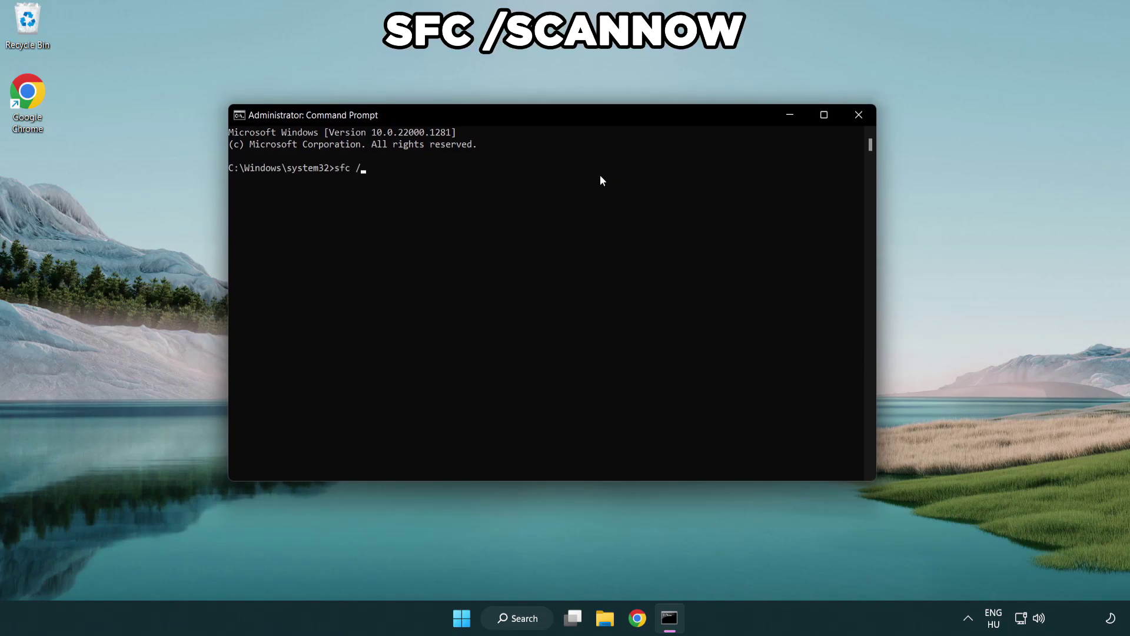
text(scannow)
key(Return)
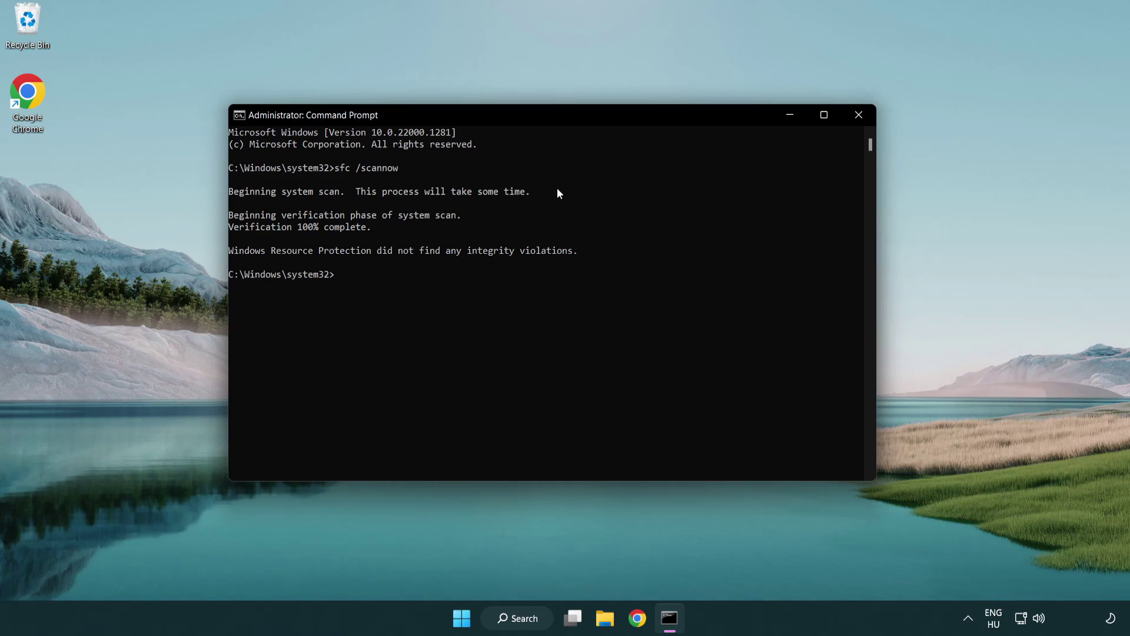
click(863, 118)
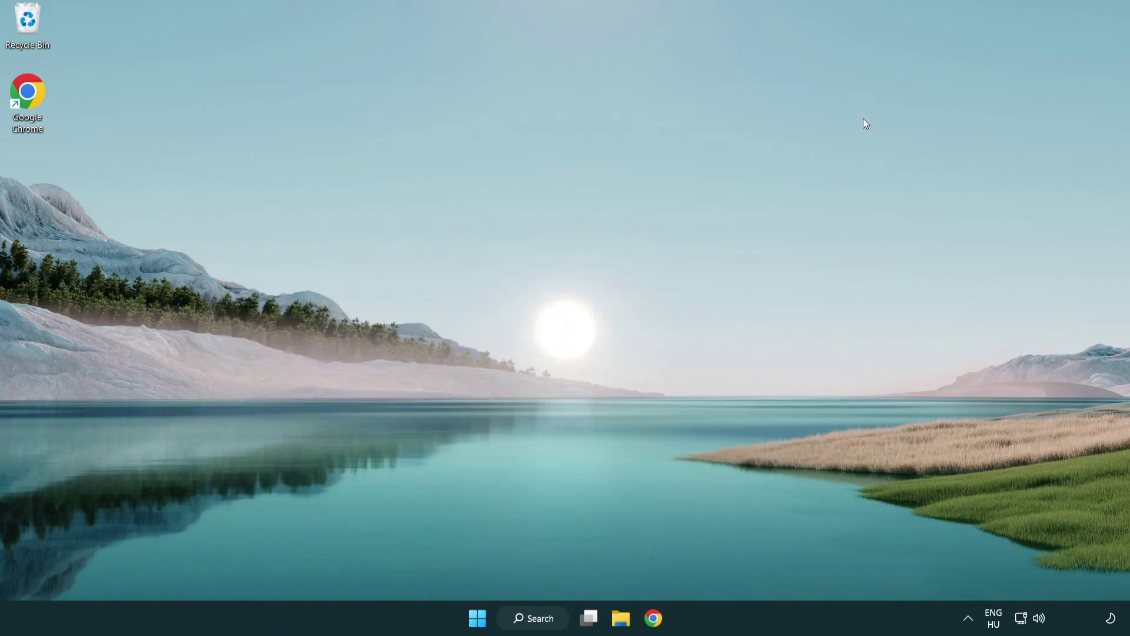
click(489, 614)
click(748, 567)
Search Windows for "security" and open the Windows Security app
click(537, 627)
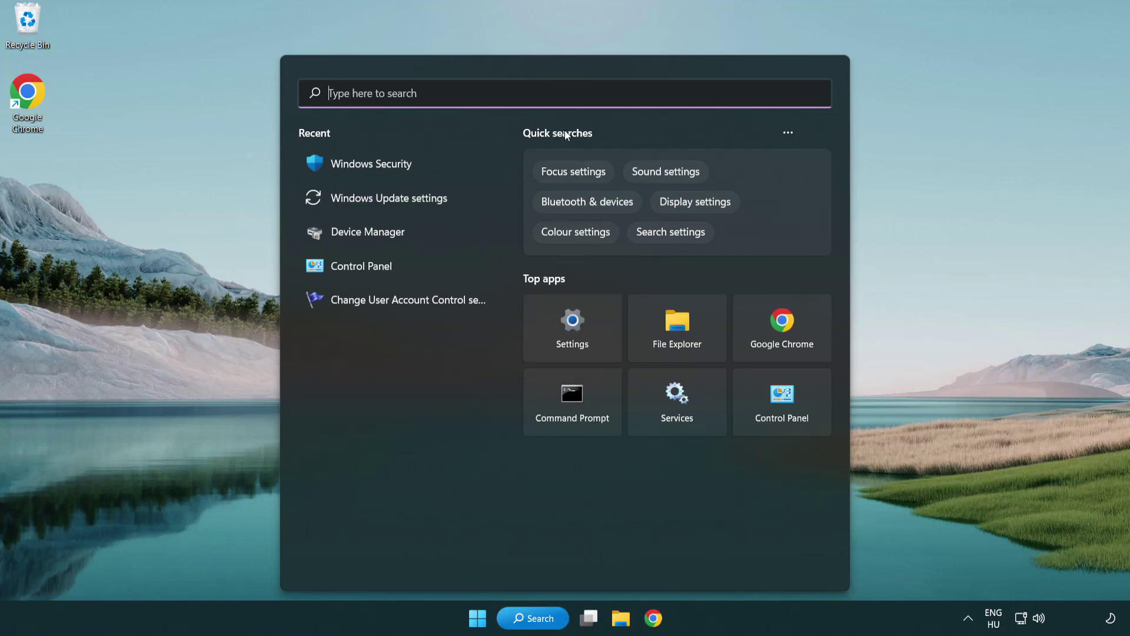
text(sec)
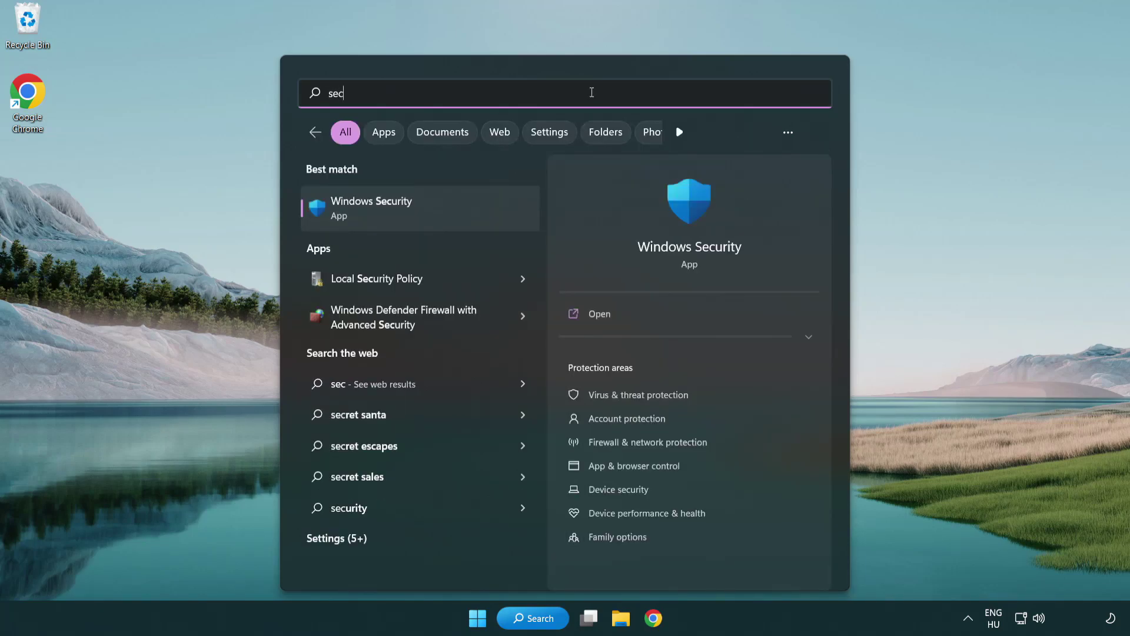
text(uri)
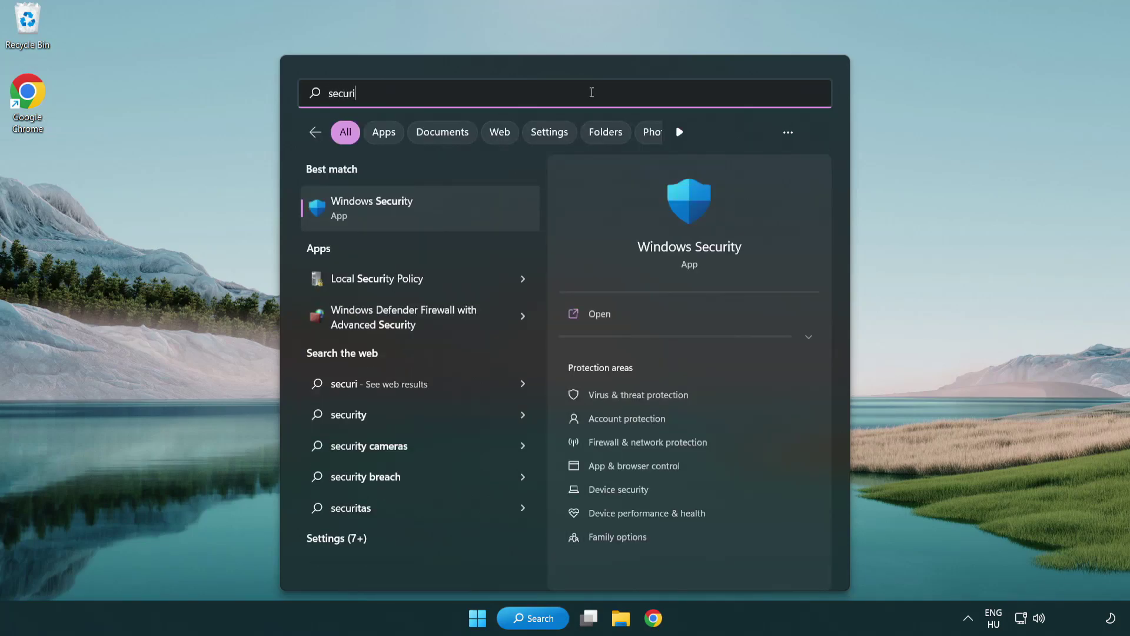
text(ty)
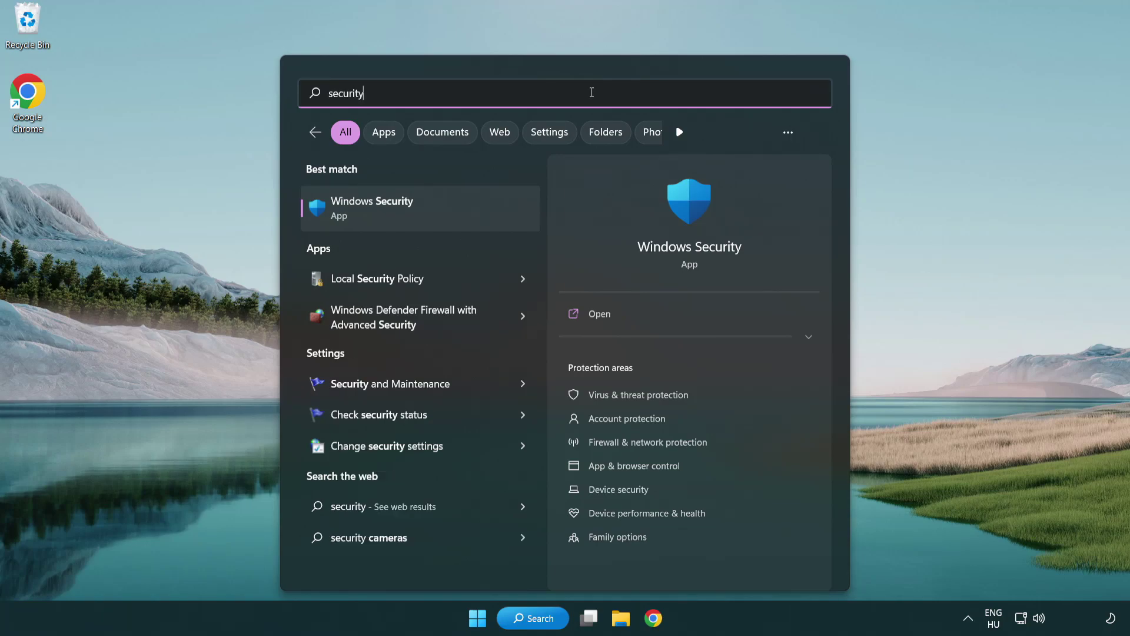
click(463, 218)
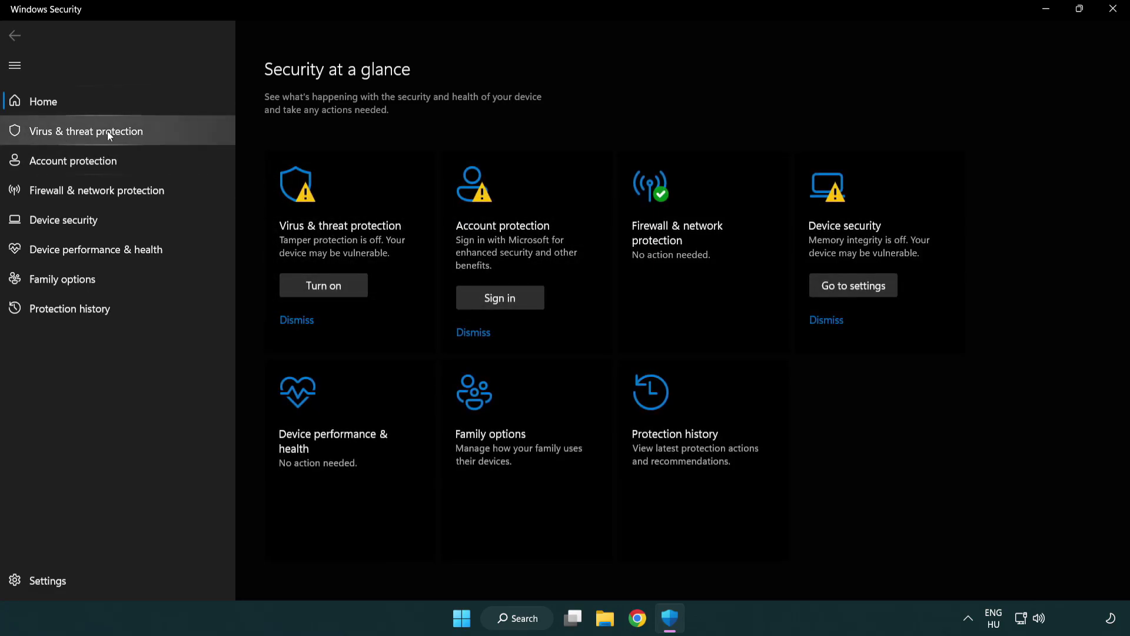
Open the Microsoft Defender exclusions list from the virus and threat protection settings
click(171, 134)
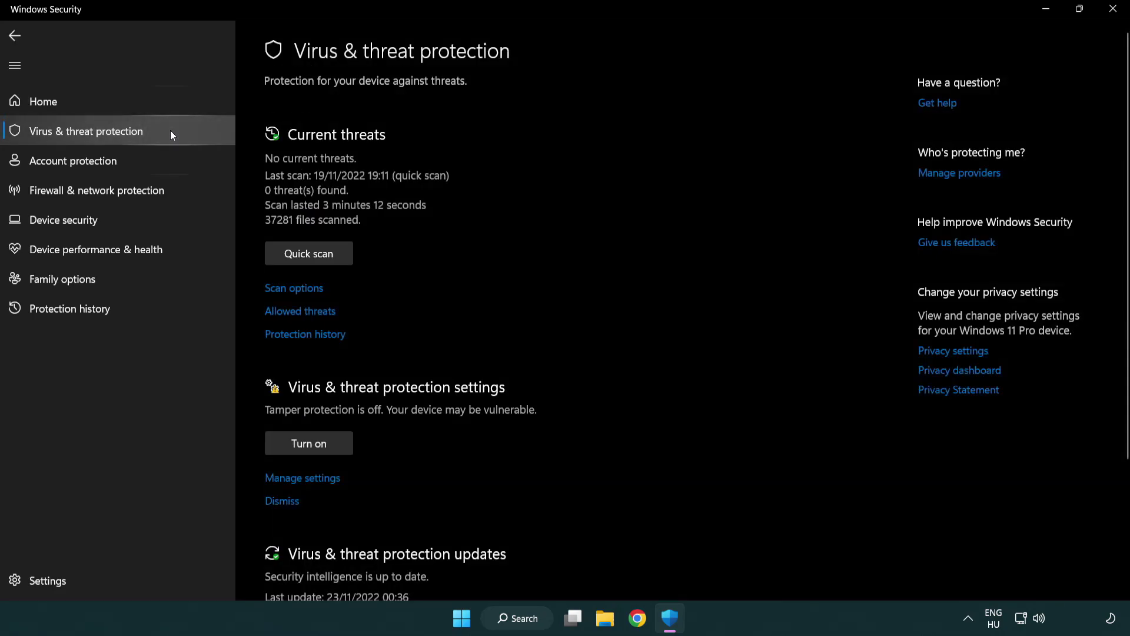
scroll(327, 255, down, 2)
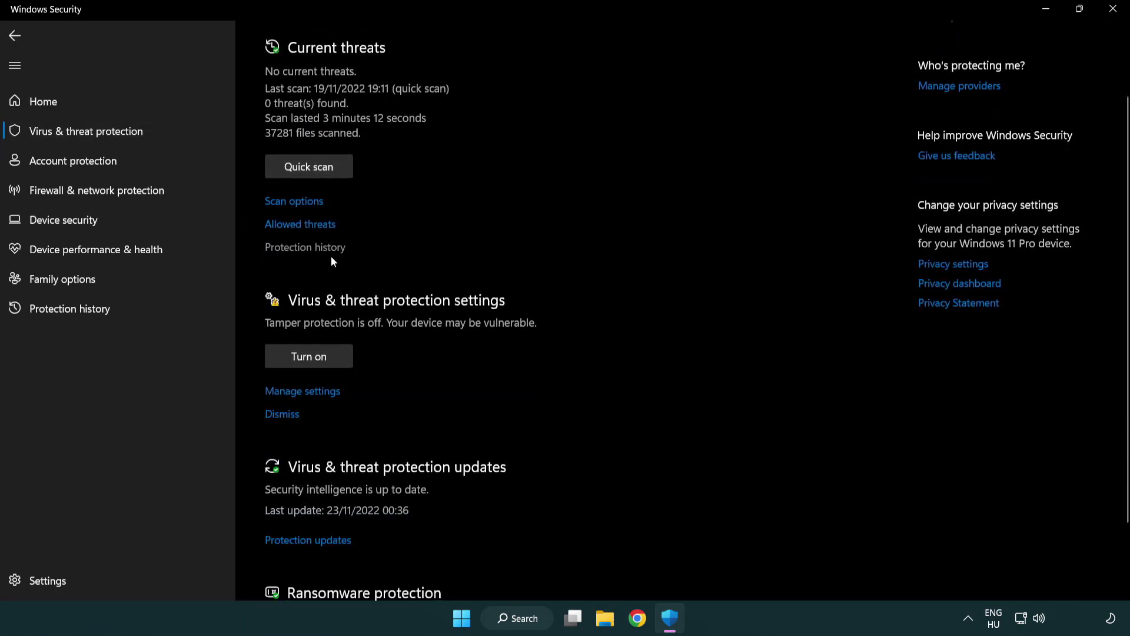
click(300, 392)
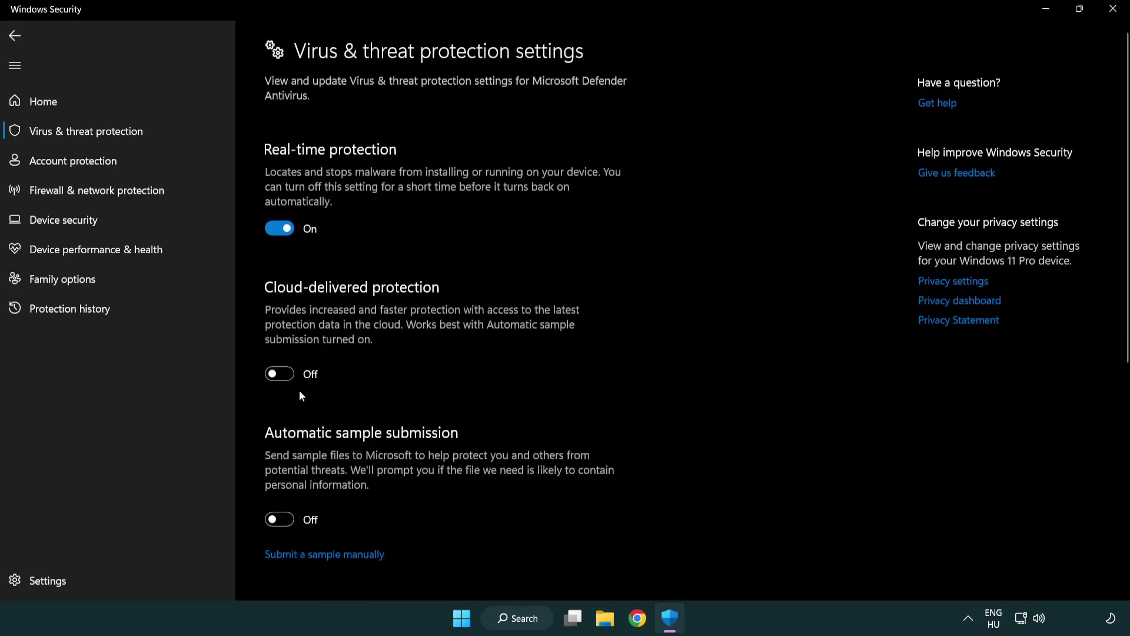
scroll(301, 391, down, 8)
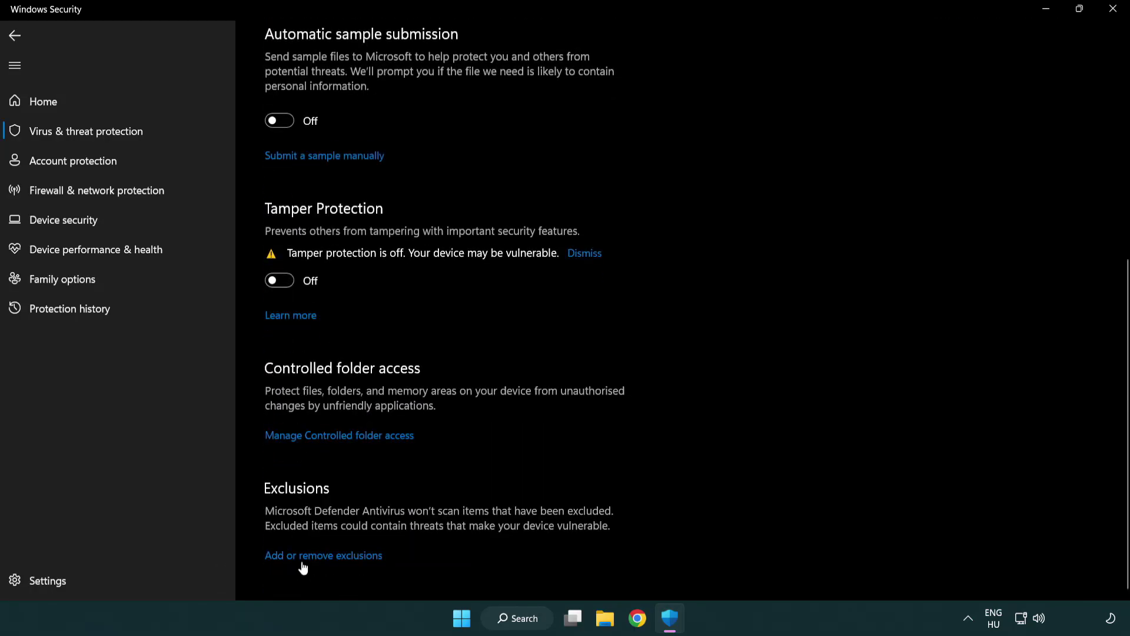
click(368, 557)
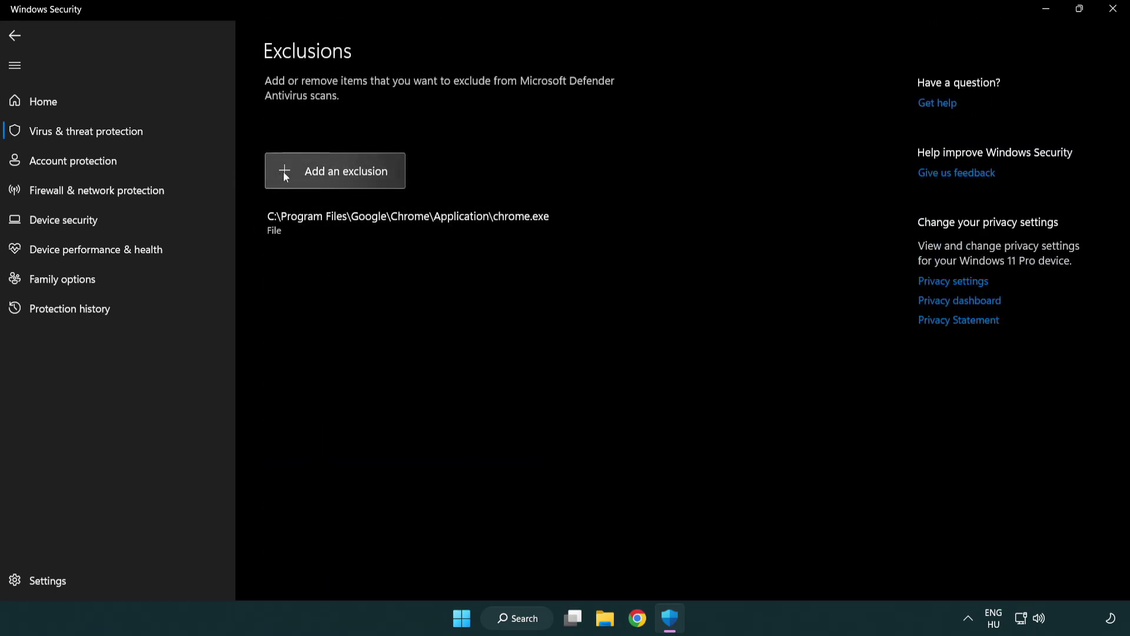
Add a file exclusion for the NOT WORKING APP shortcut in the NOT WORKING APP folder under Program Files (x86) on Local Disk (C:)
click(339, 175)
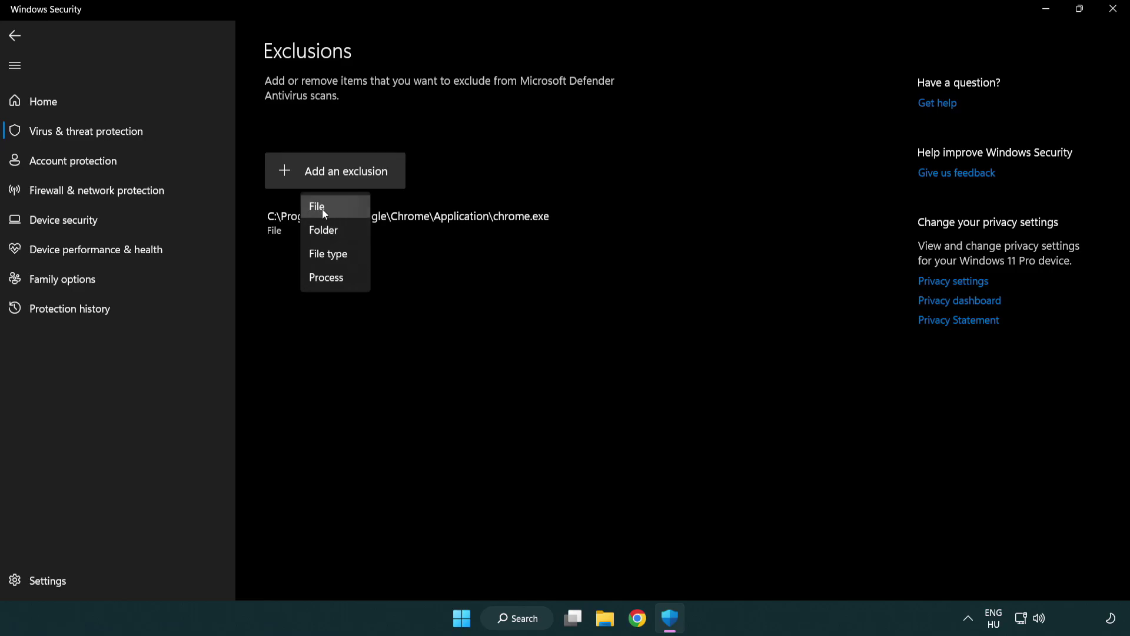
click(341, 211)
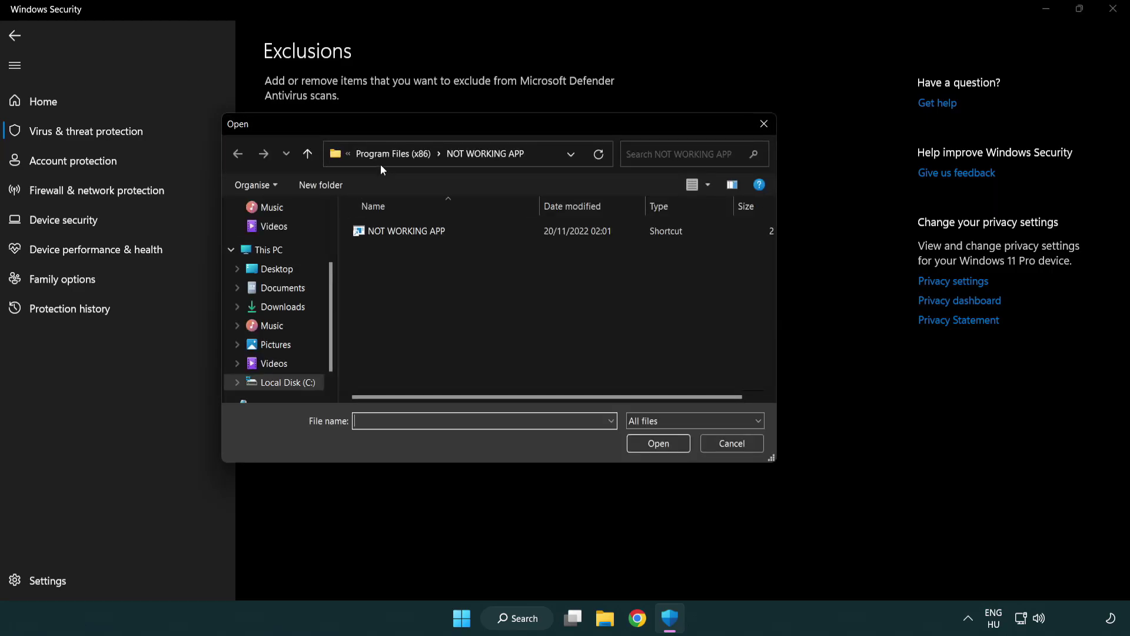
click(383, 154)
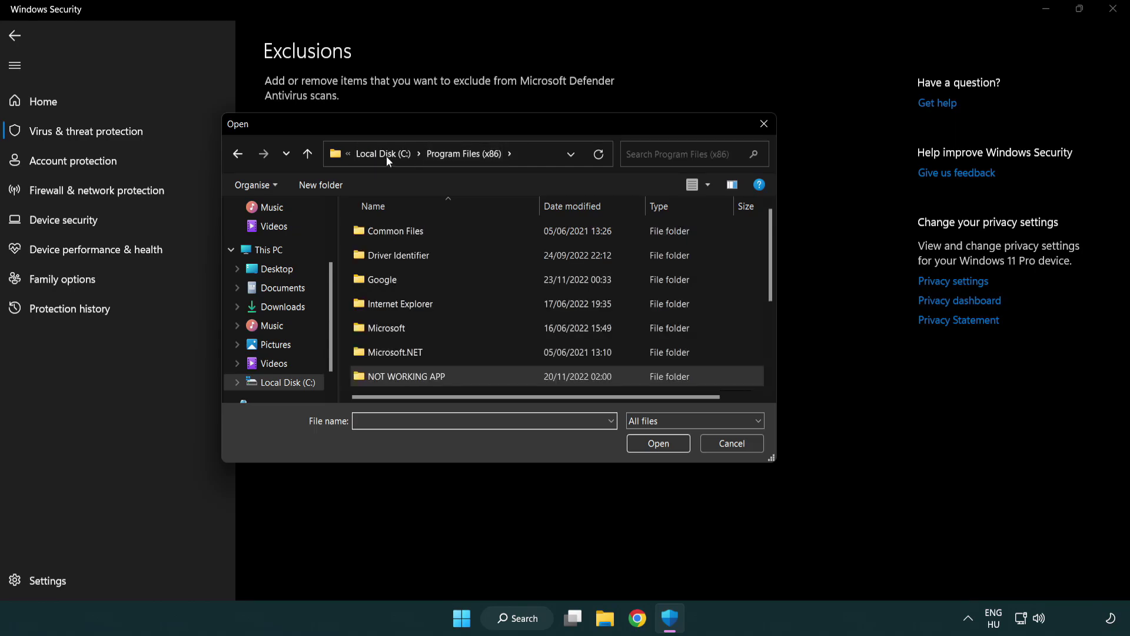
click(388, 155)
click(383, 155)
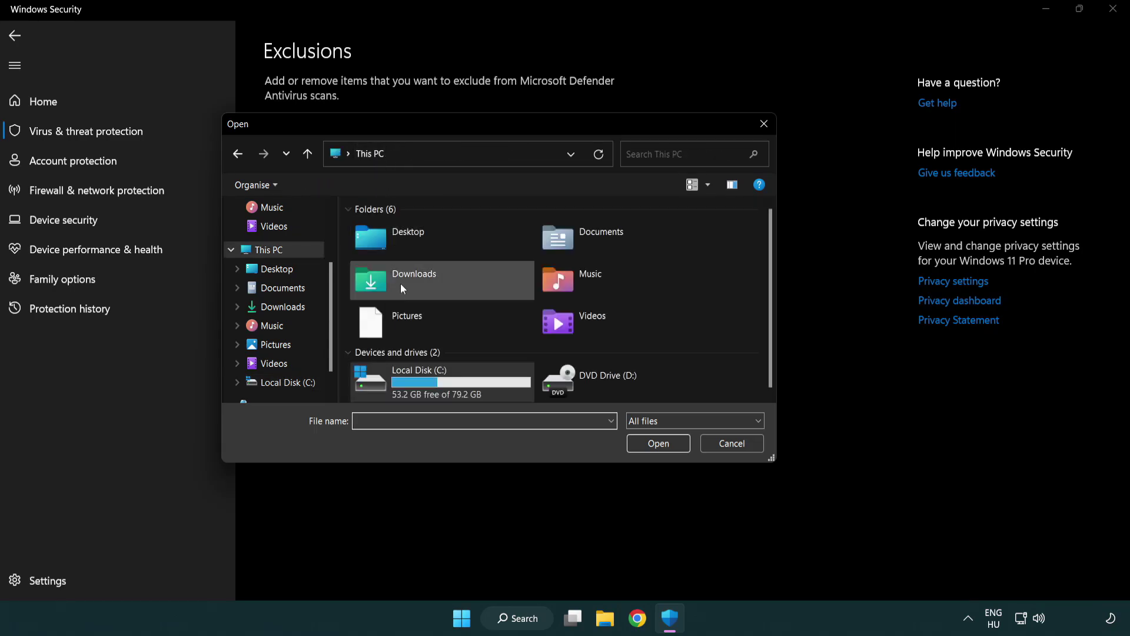
double_click(409, 386)
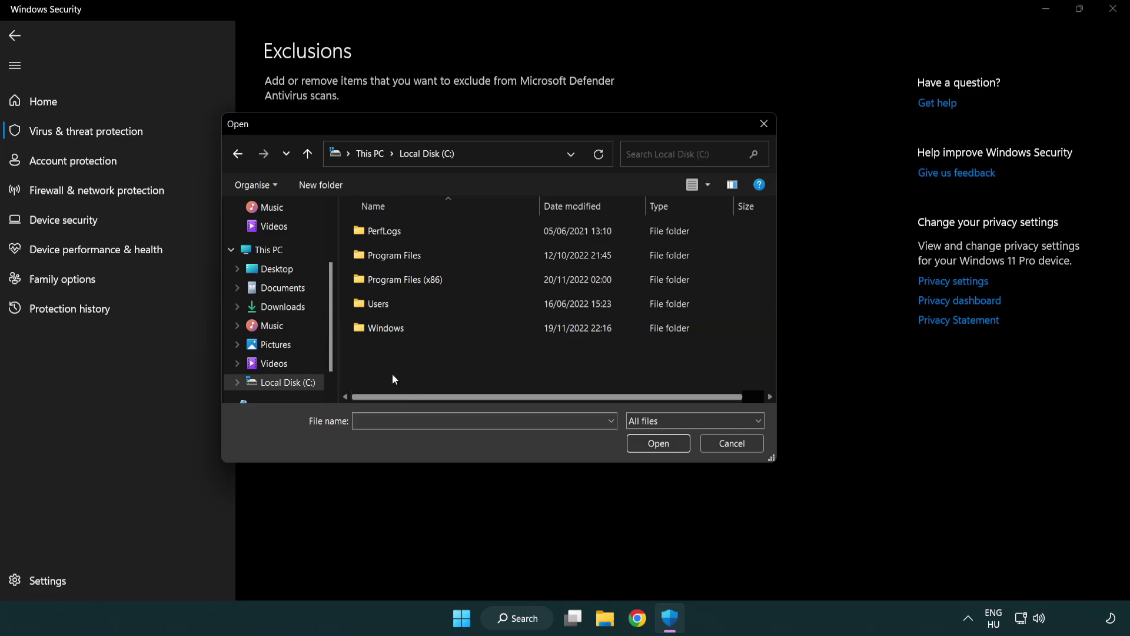
double_click(416, 272)
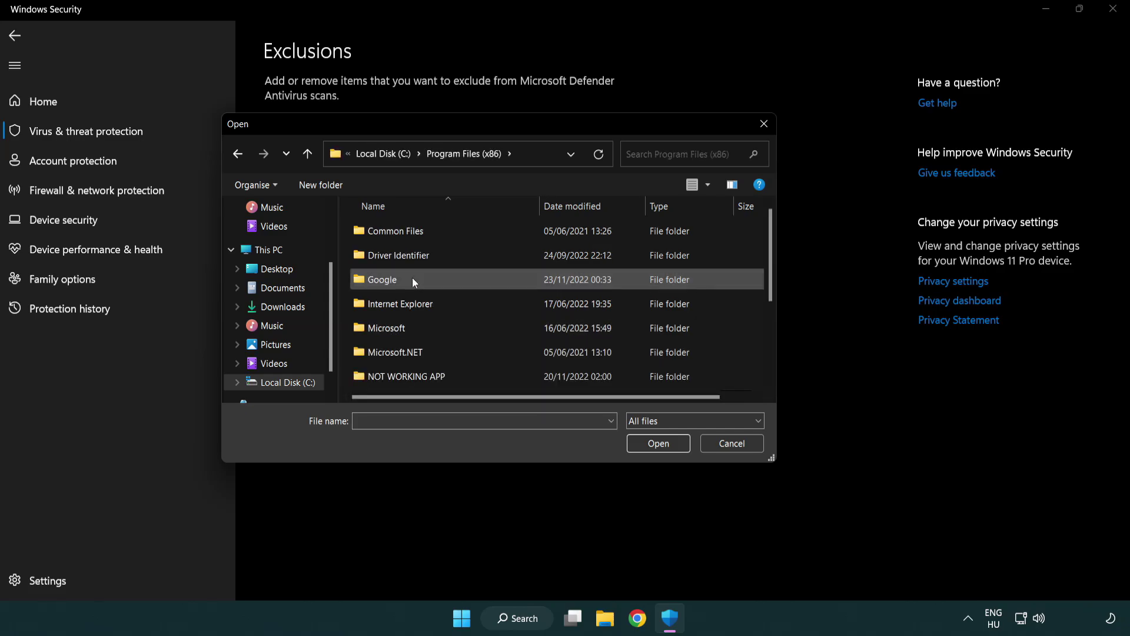
double_click(422, 382)
click(398, 230)
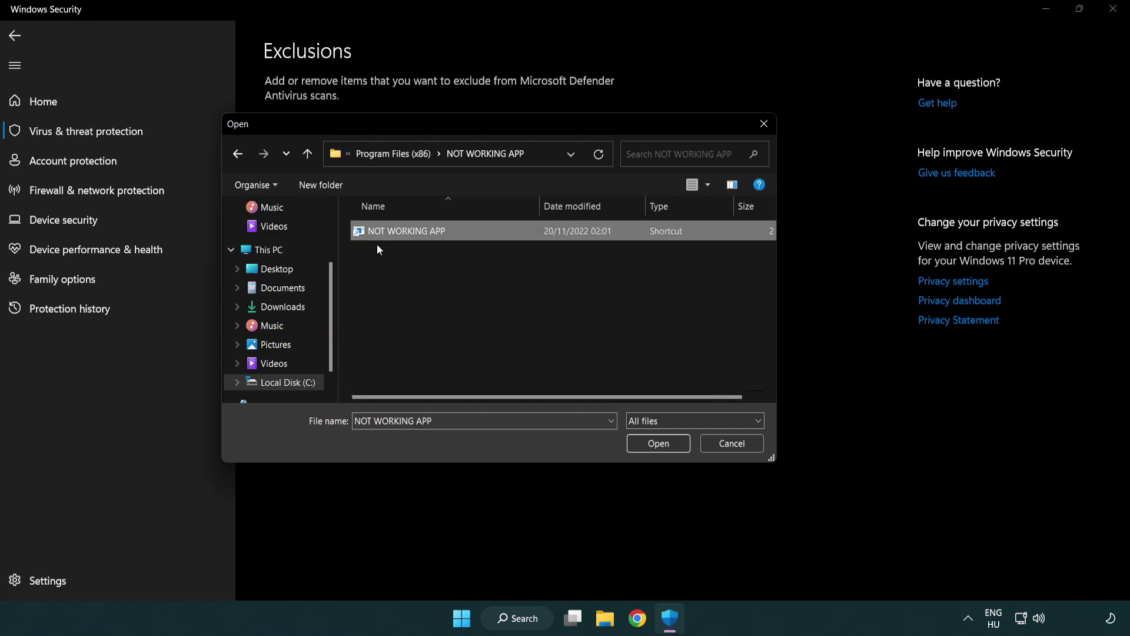
click(658, 447)
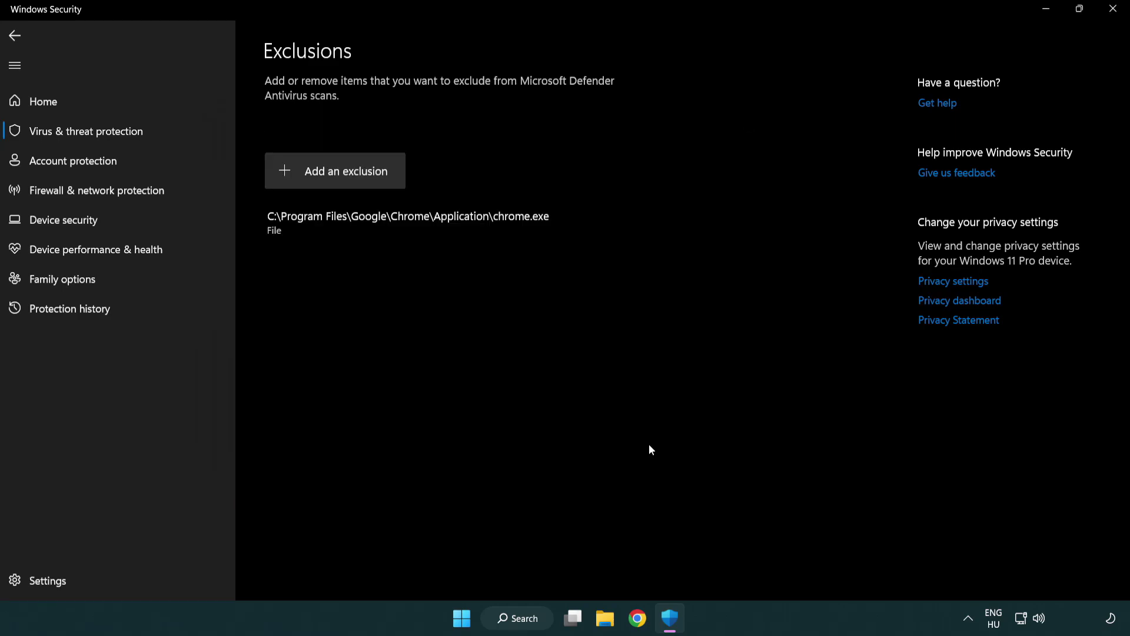
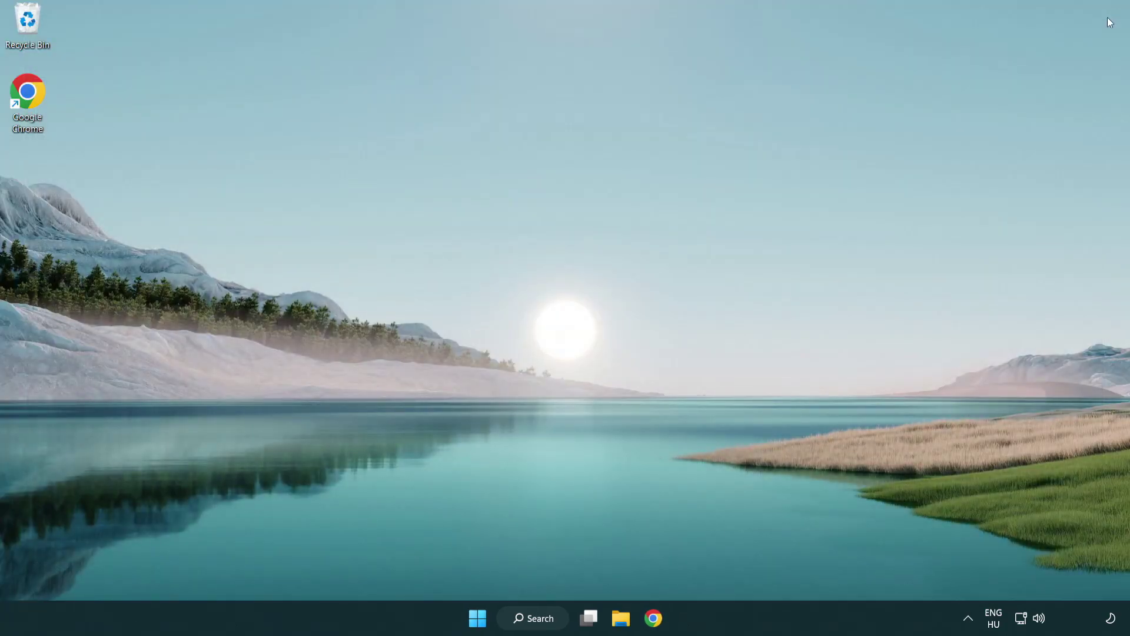
Open the Windows power options for restarting the computer
click(465, 620)
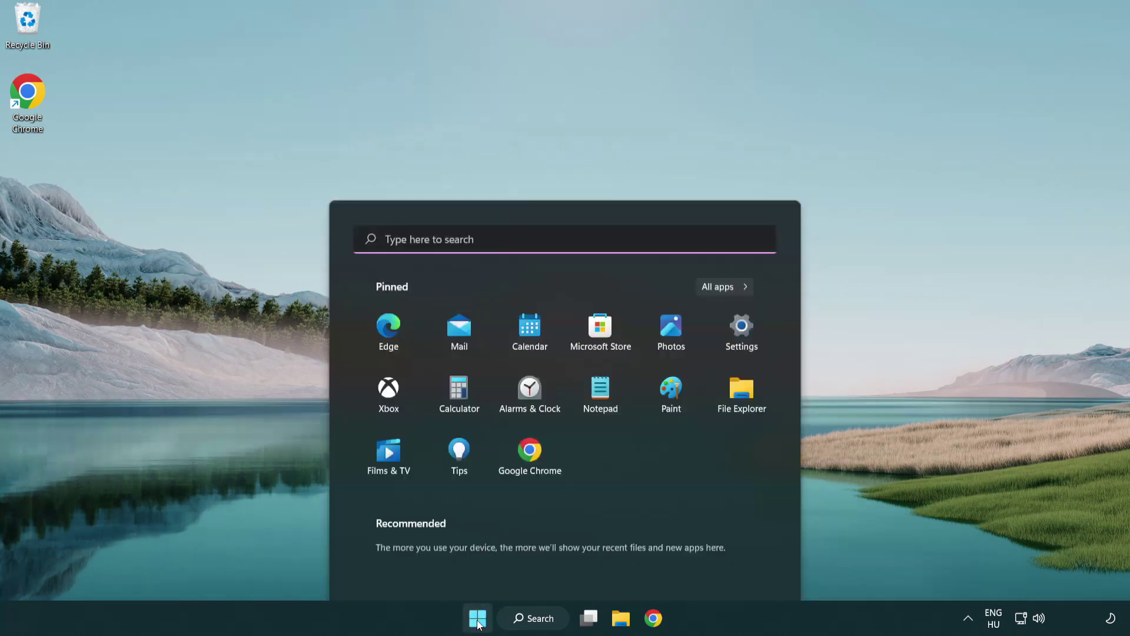
click(750, 567)
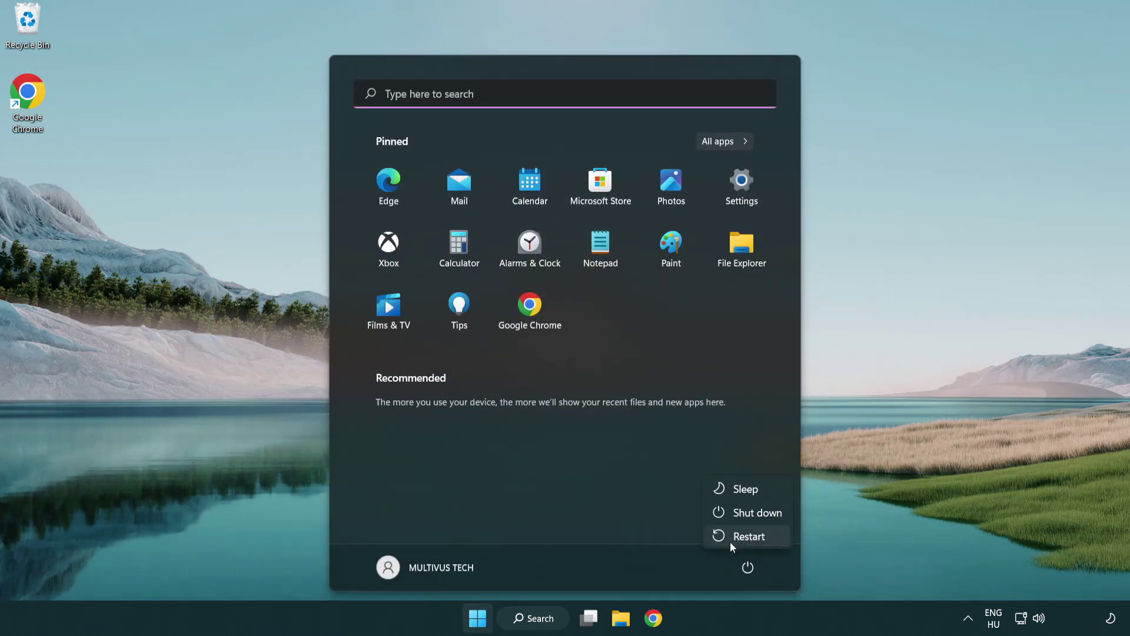